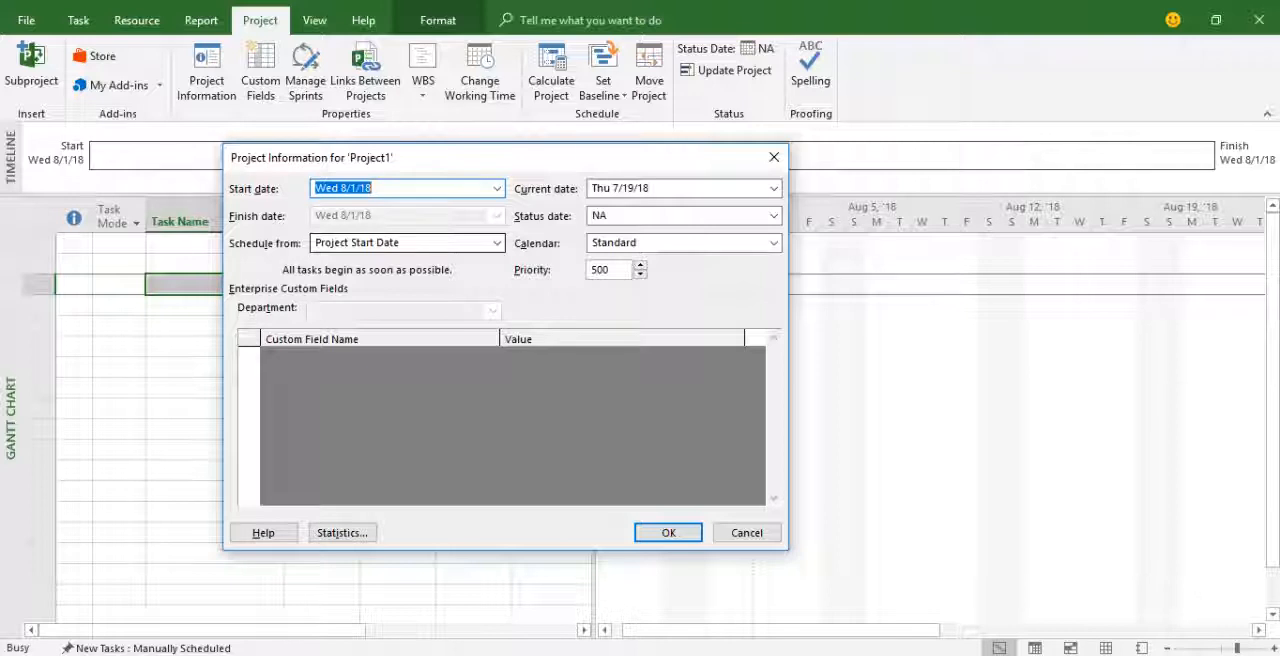
Set the project to be scheduled from the Project Start Date and accept the project information.
{"action": "left_click", "coordinate": [497, 243]}
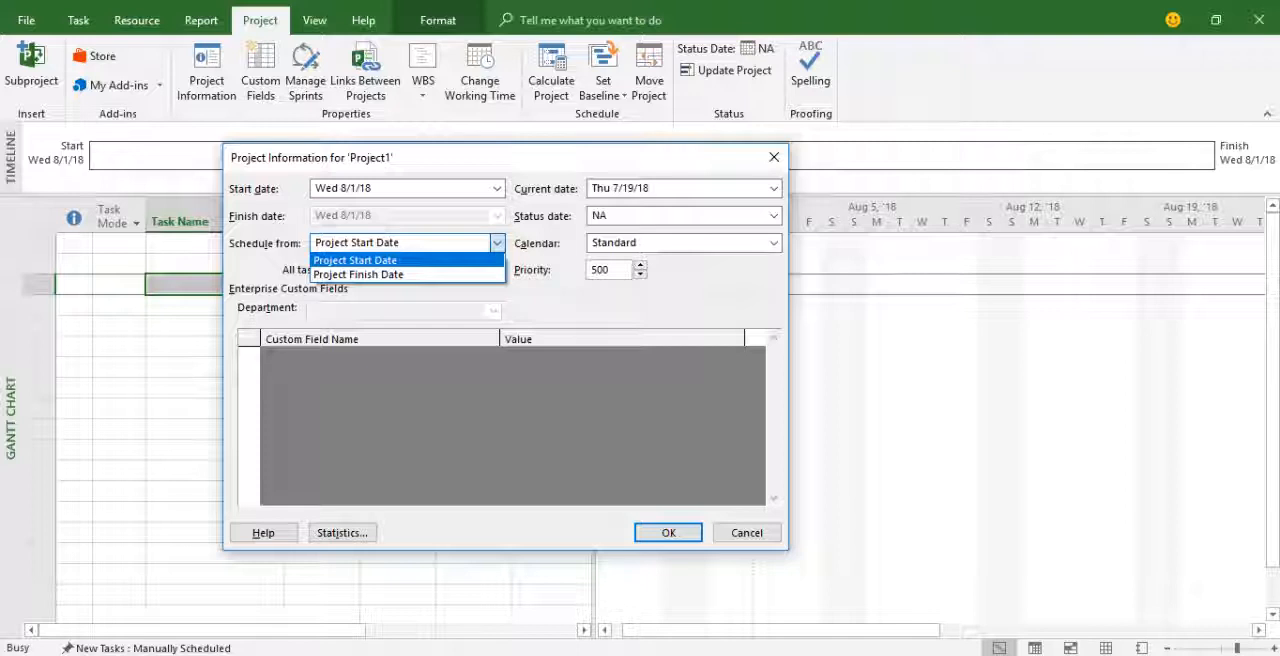
{"action": "key", "text": "Down"}
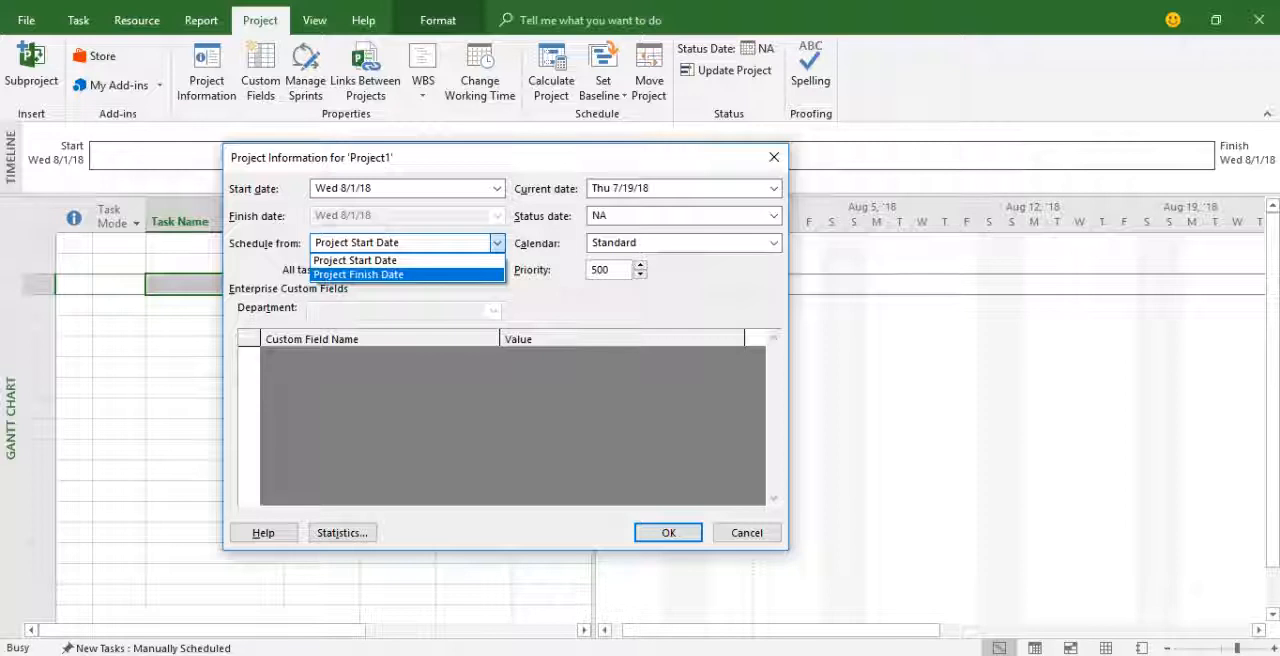
{"action": "key", "text": "Up"}
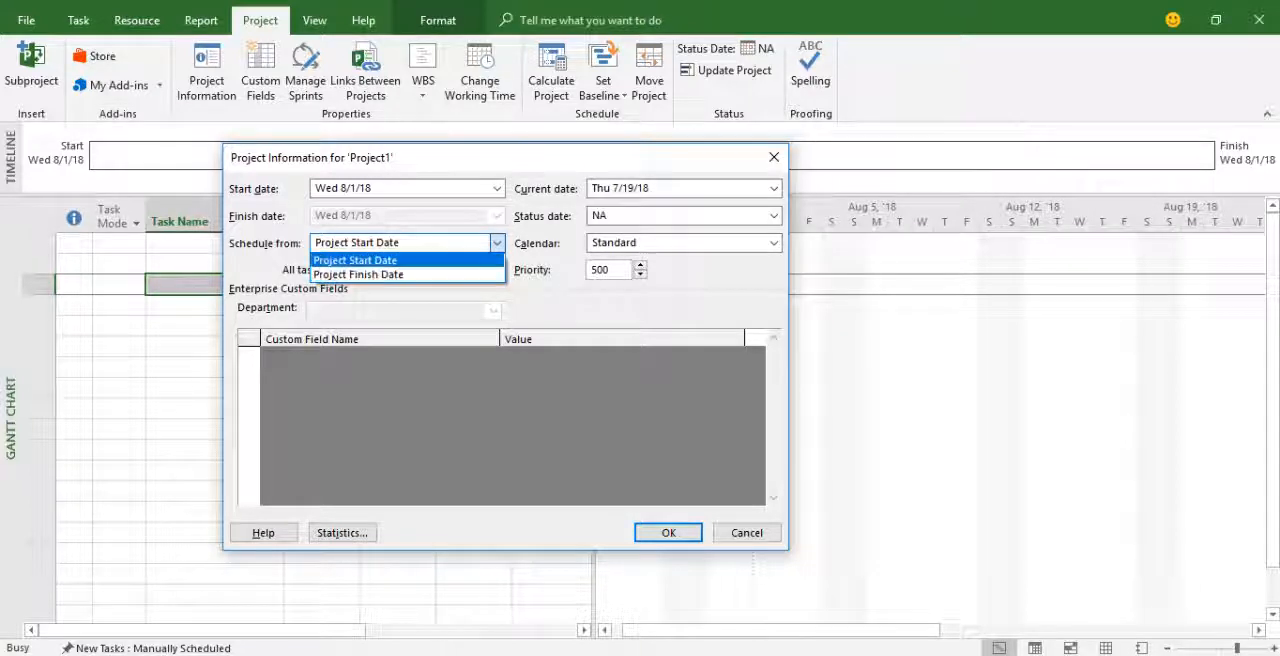
{"action": "key", "text": "Return"}
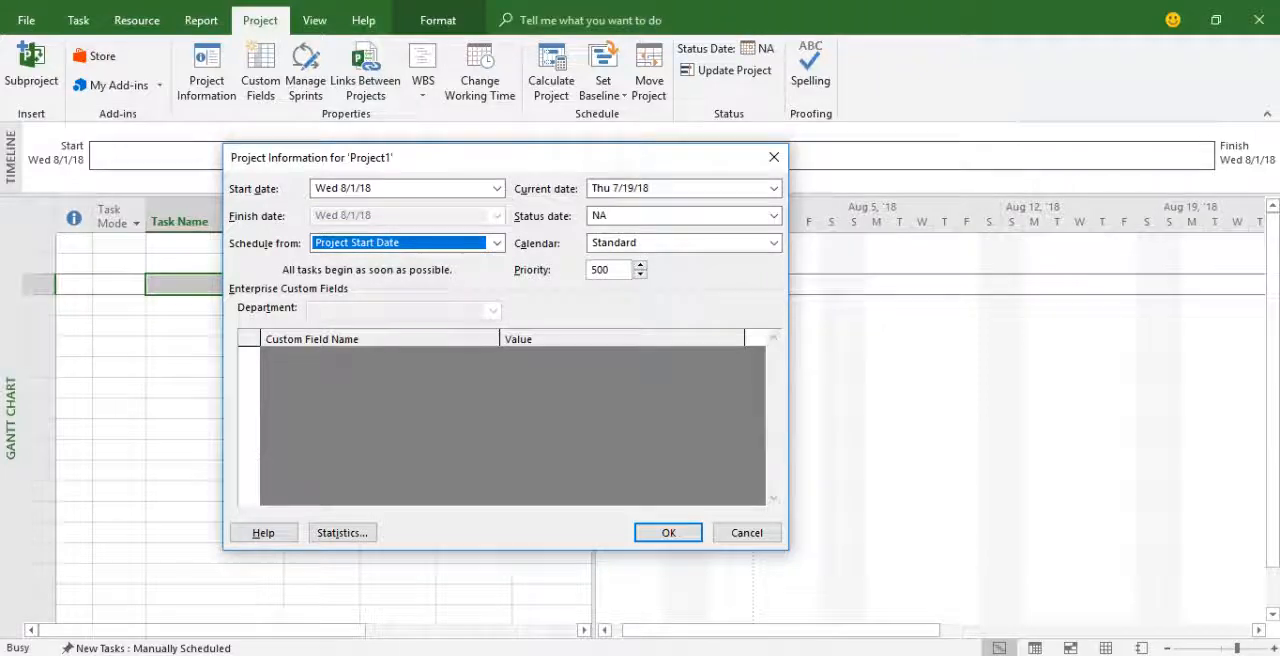
{"action": "key", "text": "Return"}
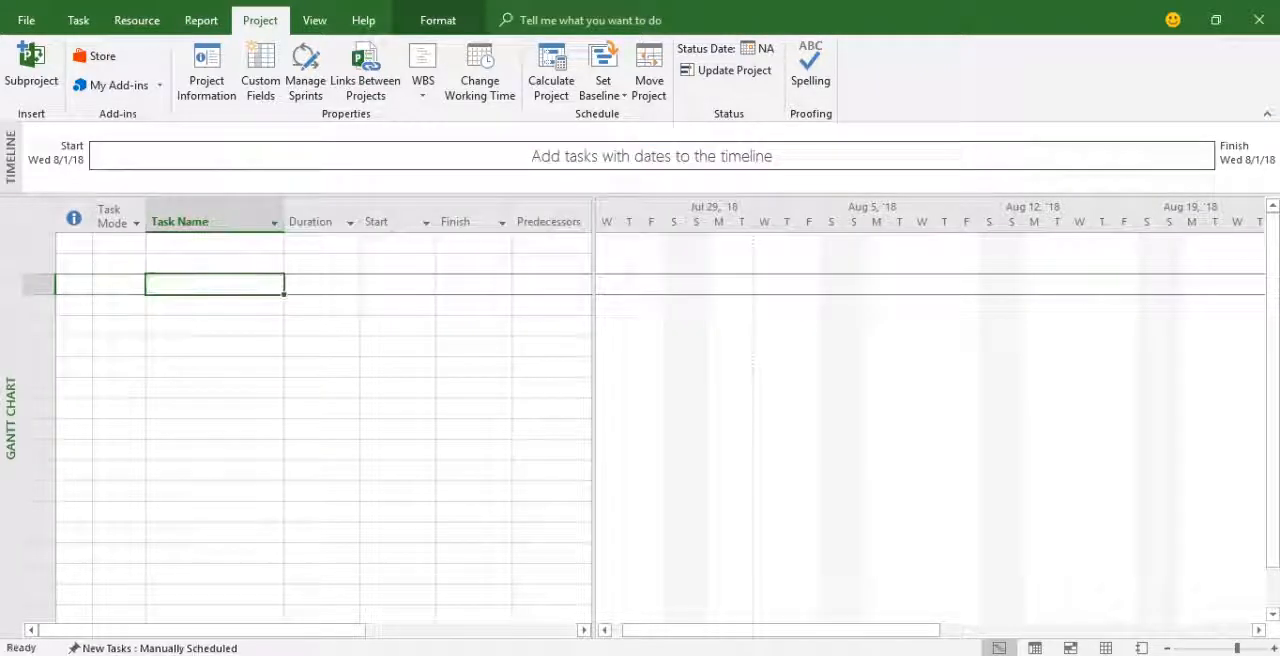
Widen the task table to include the Resource Names column and enter Conducting TNA as the first task.
{"action": "left_click", "coordinate": [214, 243]}
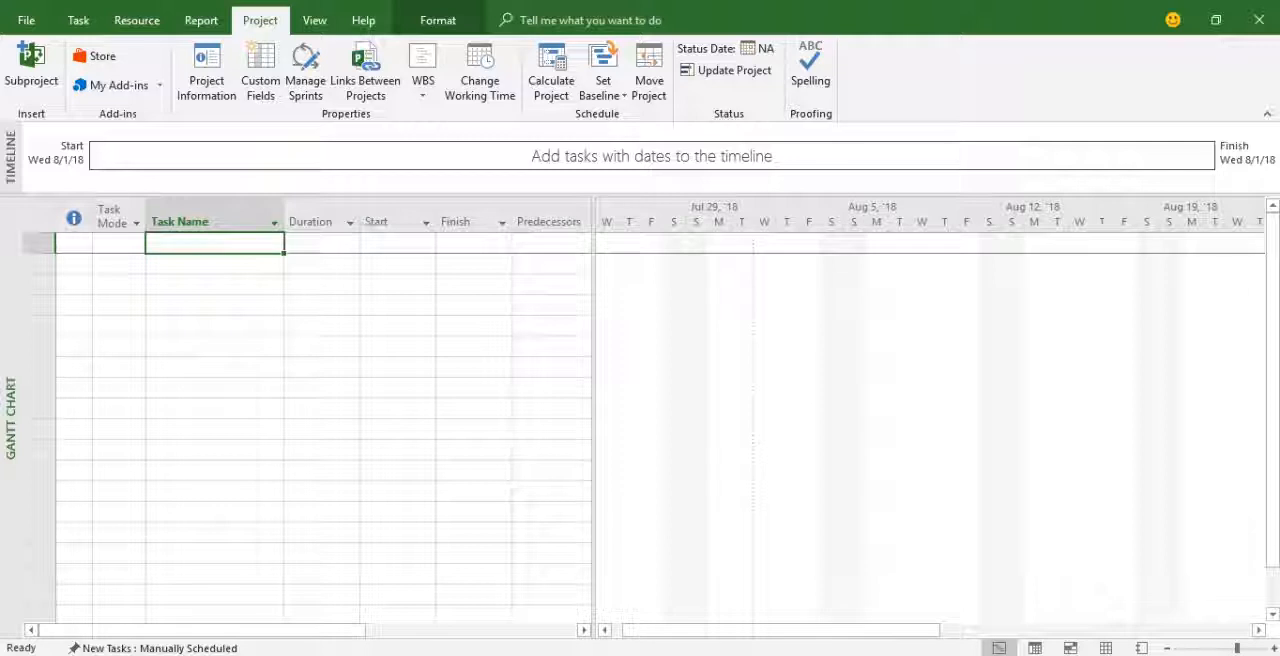
{"action": "left_click_drag", "start_coordinate": [594, 400], "coordinate": [704, 400]}
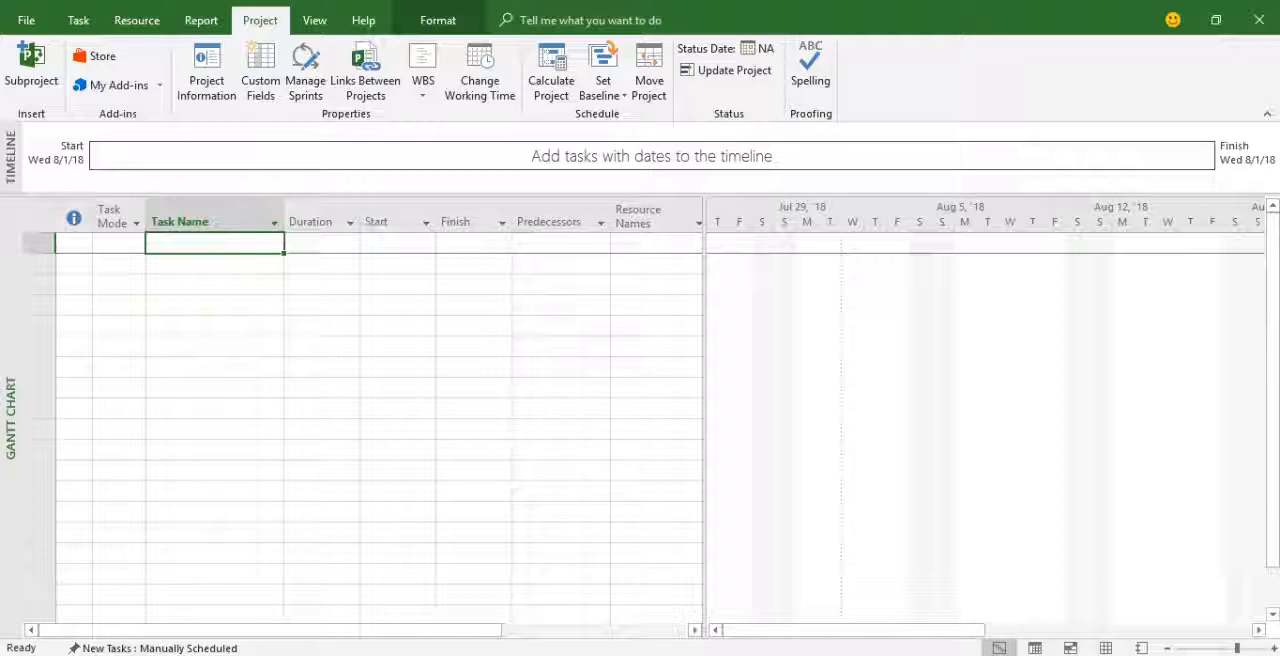
{"action": "type", "text": "T"}
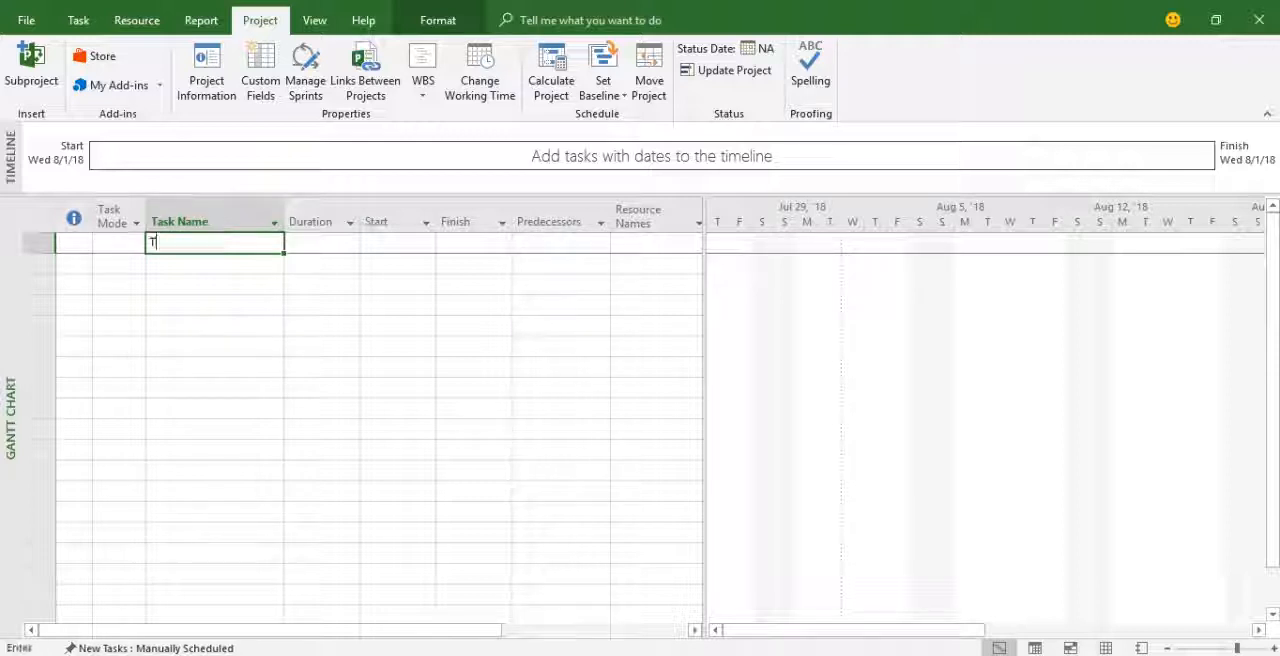
{"action": "key", "text": "BackSpace"}
{"action": "type", "text": "C"}
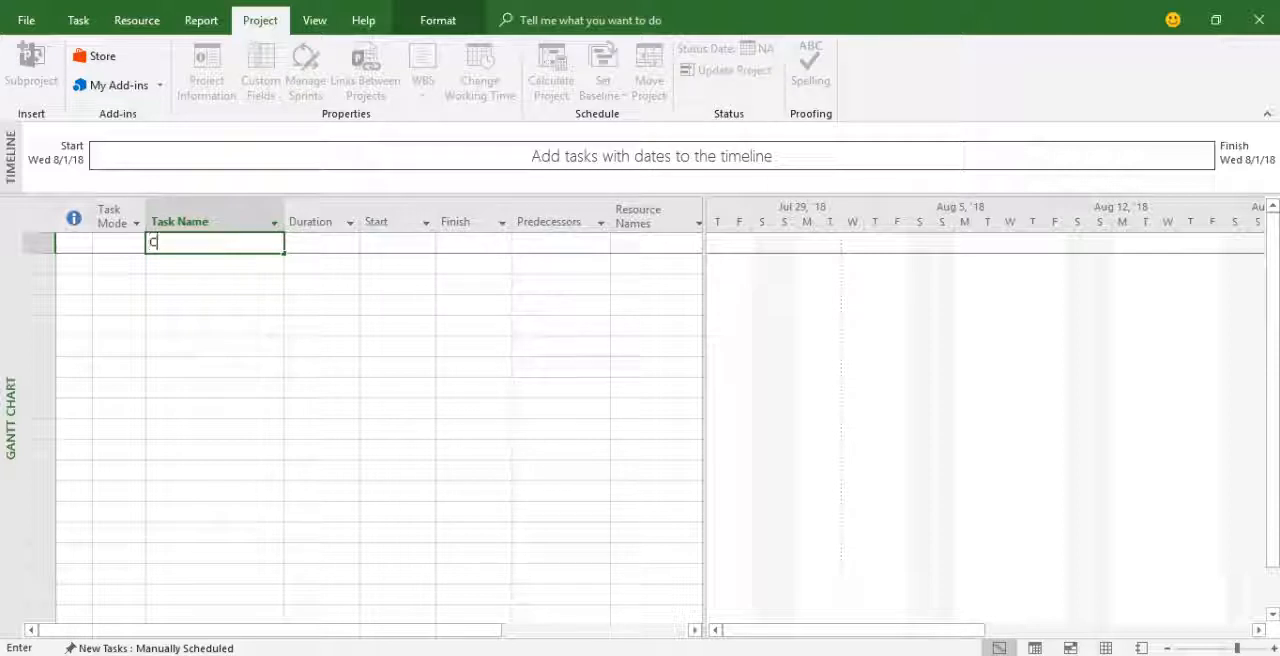
{"action": "type", "text": "onducting TNA"}
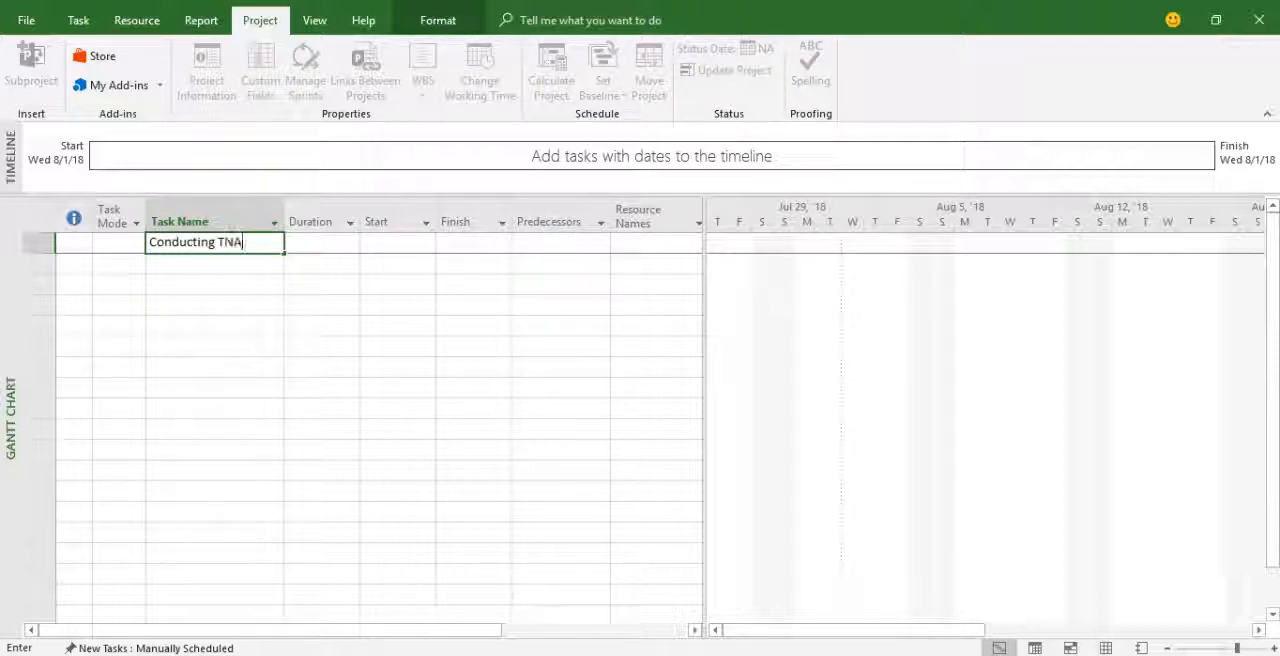
{"action": "key", "text": "Return"}
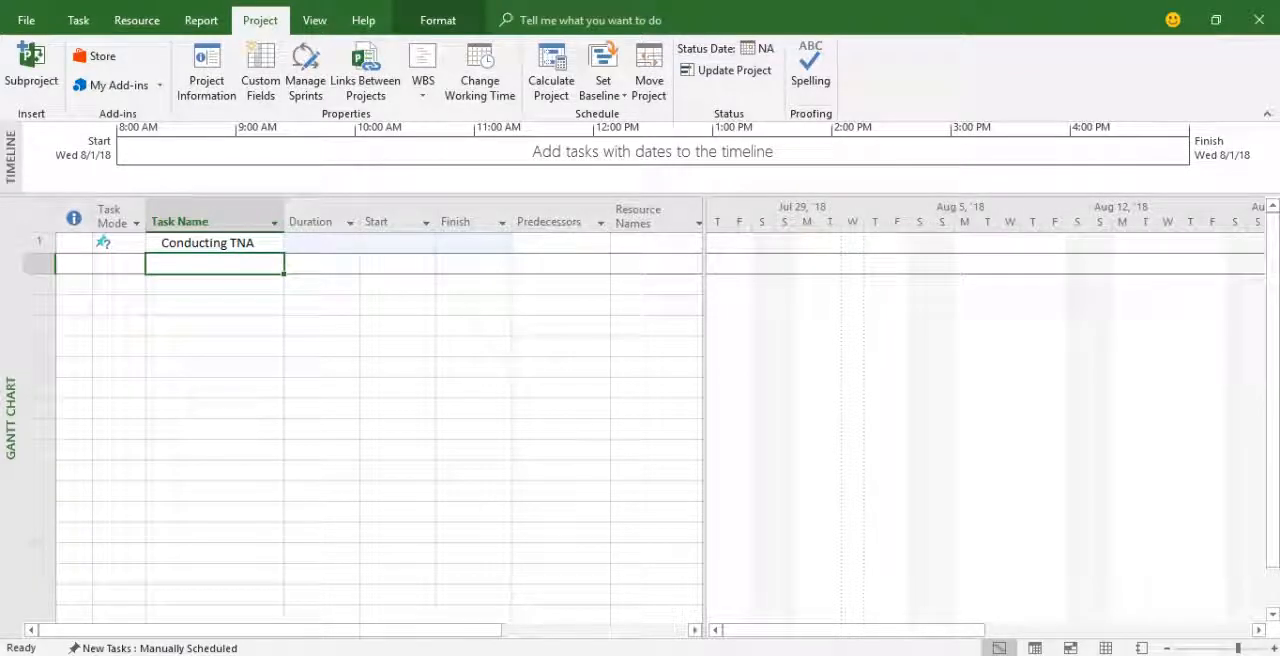
Enter Designing trg as the second task name.
{"action": "type", "text": "F=Des"}
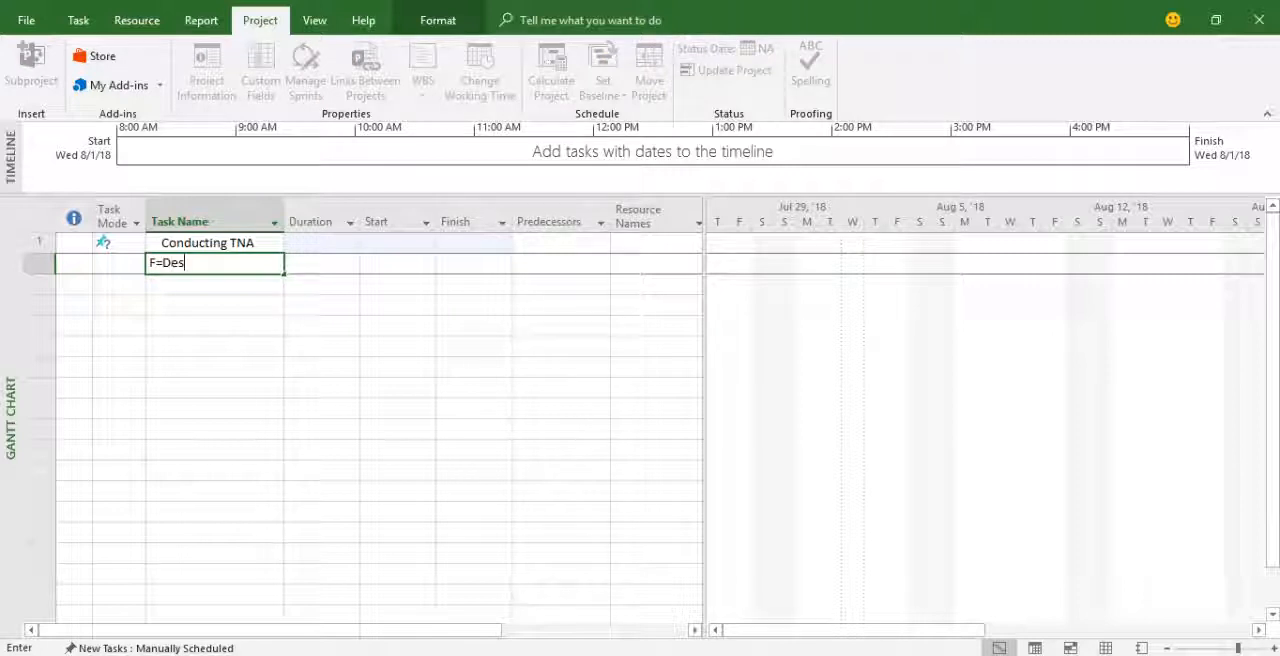
{"action": "key", "text": "BackSpace"}
{"action": "key", "text": "BackSpace"}
{"action": "key", "text": "BackSpace"}
{"action": "key", "text": "BackSpace"}
{"action": "key", "text": "BackSpace"}
{"action": "type", "text": "Designing trg"}
{"action": "key", "text": "Return"}
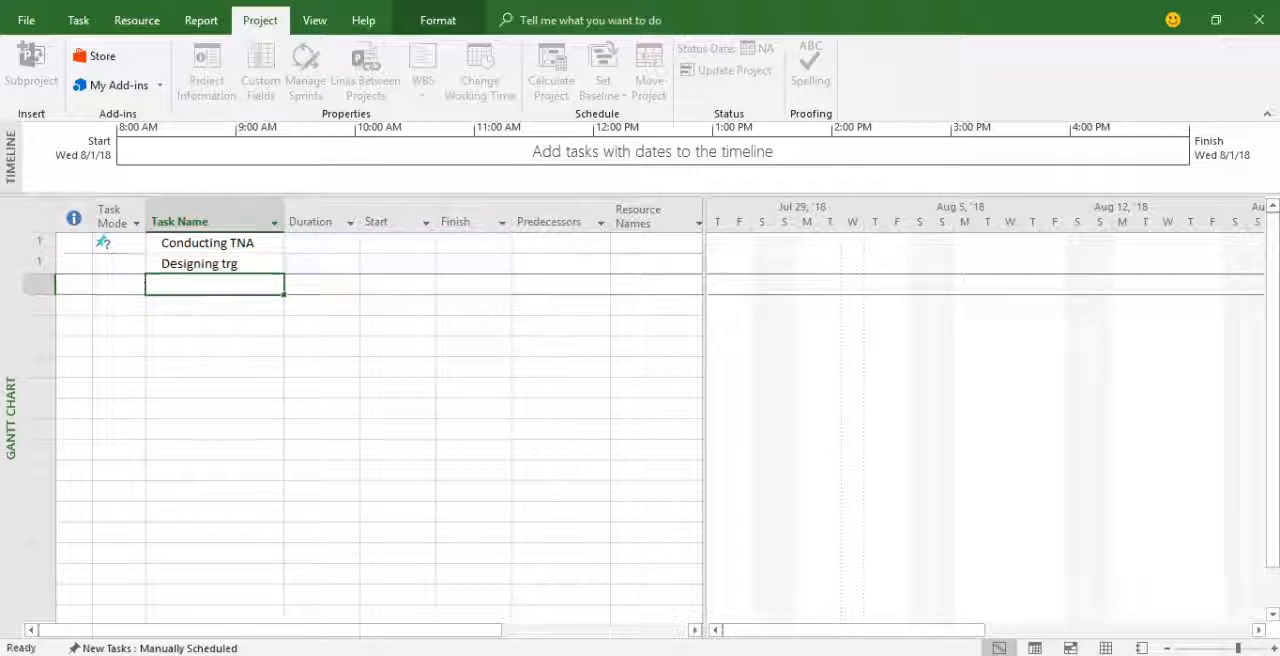
Add the tasks Deve trg manual and Conducting ToT below Designing trg.
{"action": "type", "text": "D"}
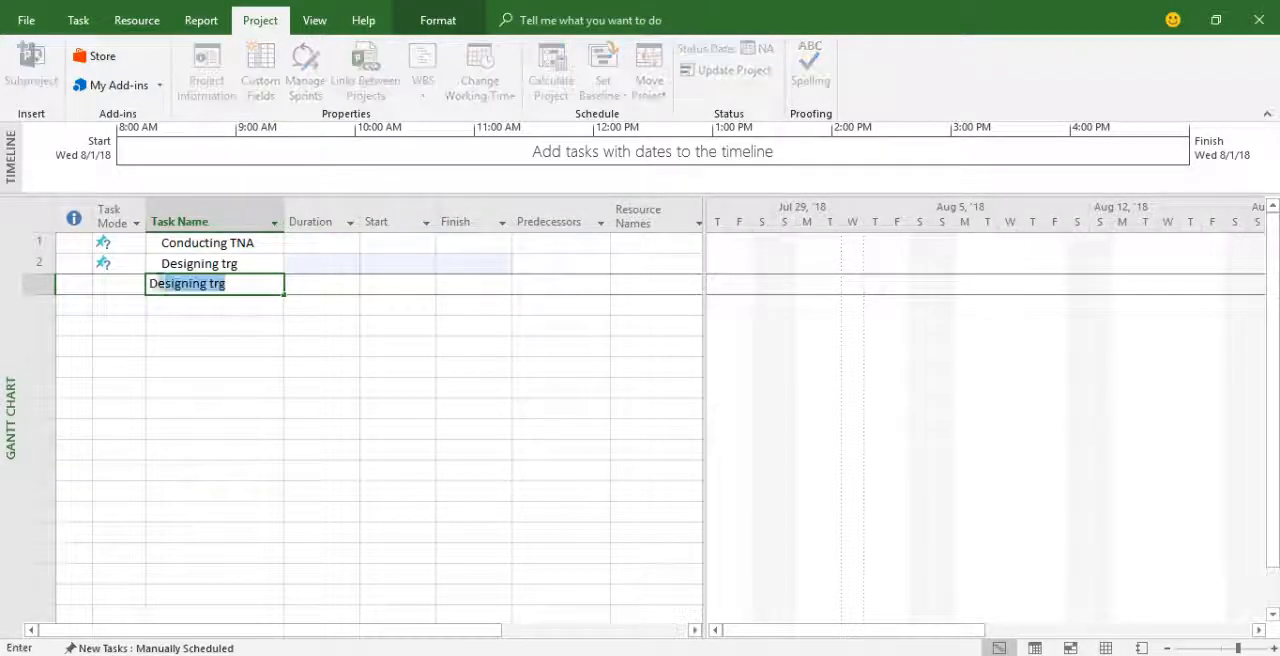
{"action": "type", "text": "eve "}
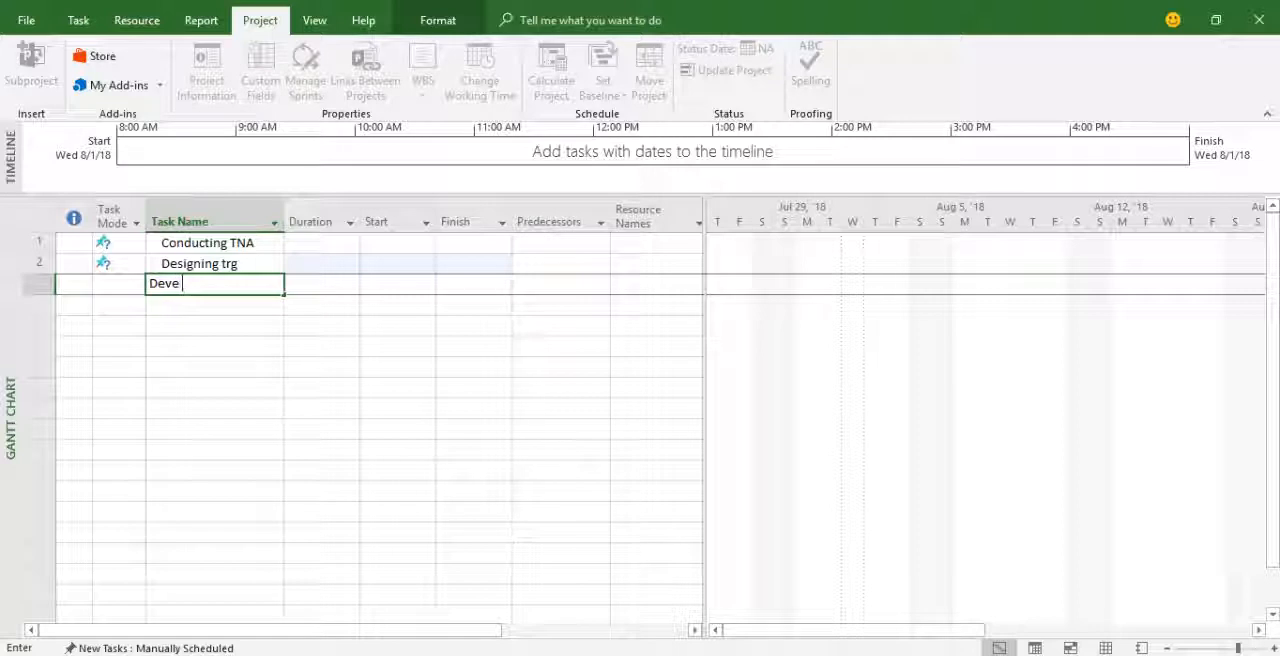
{"action": "type", "text": "trg manual"}
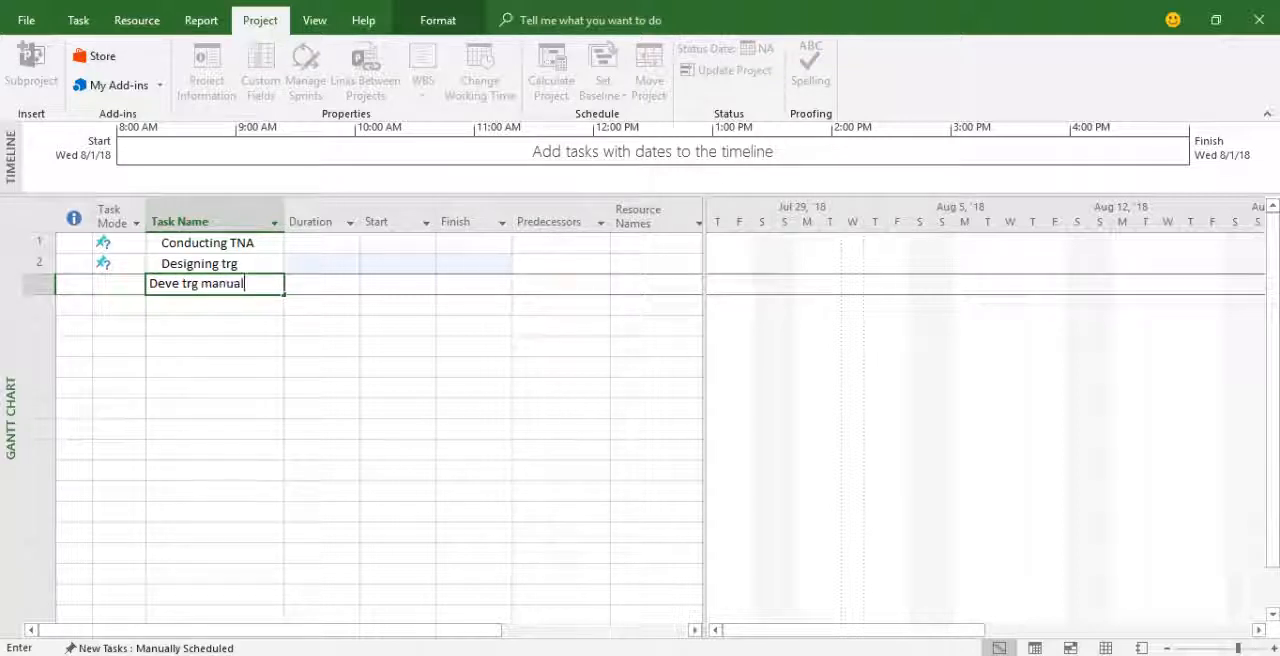
{"action": "key", "text": "Return"}
{"action": "type", "text": "Conduct"}
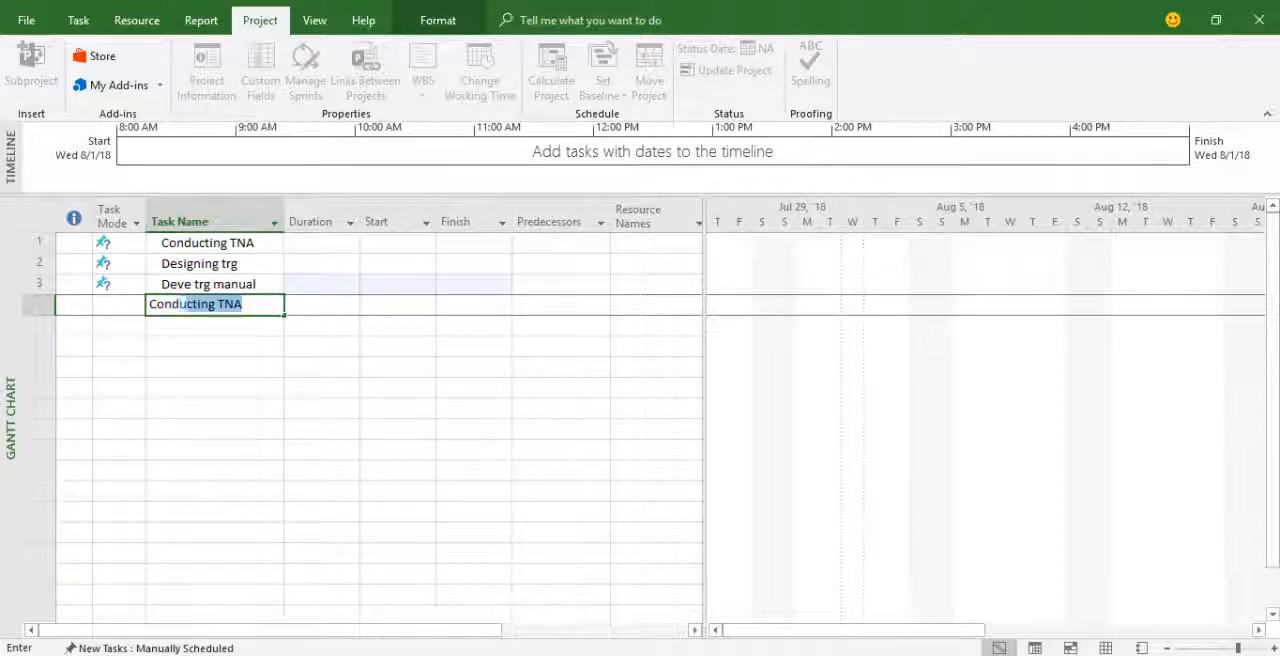
{"action": "type", "text": "ing ToT"}
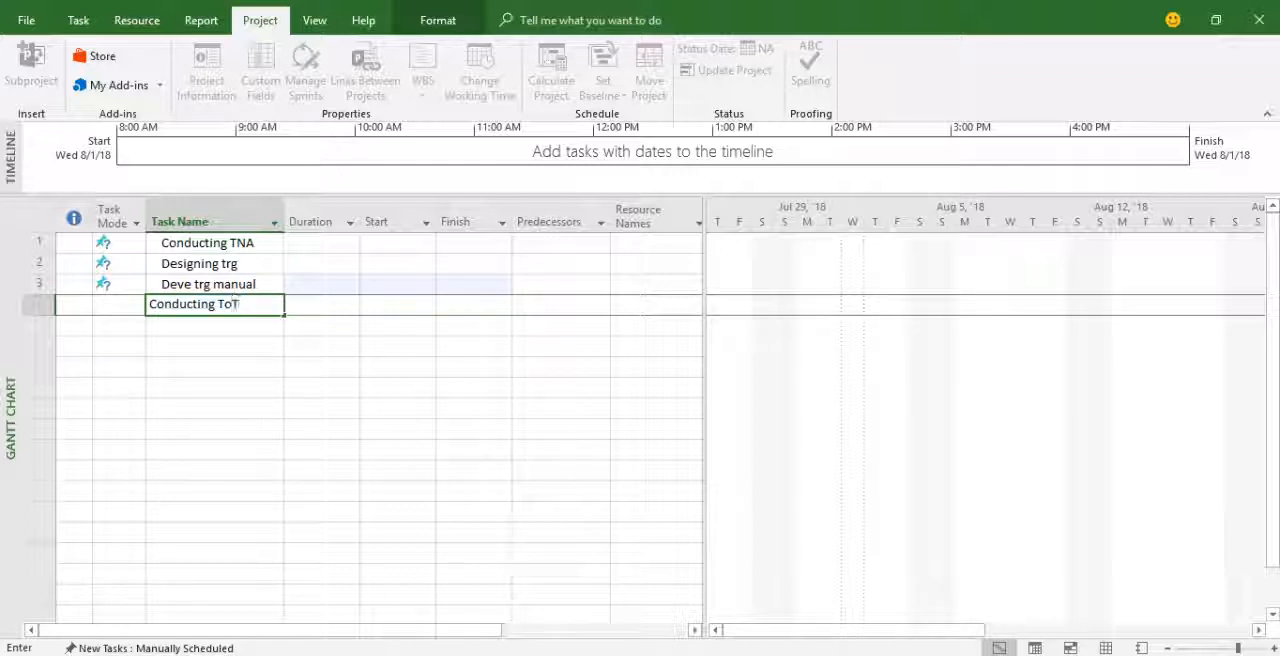
{"action": "key", "text": "Return"}
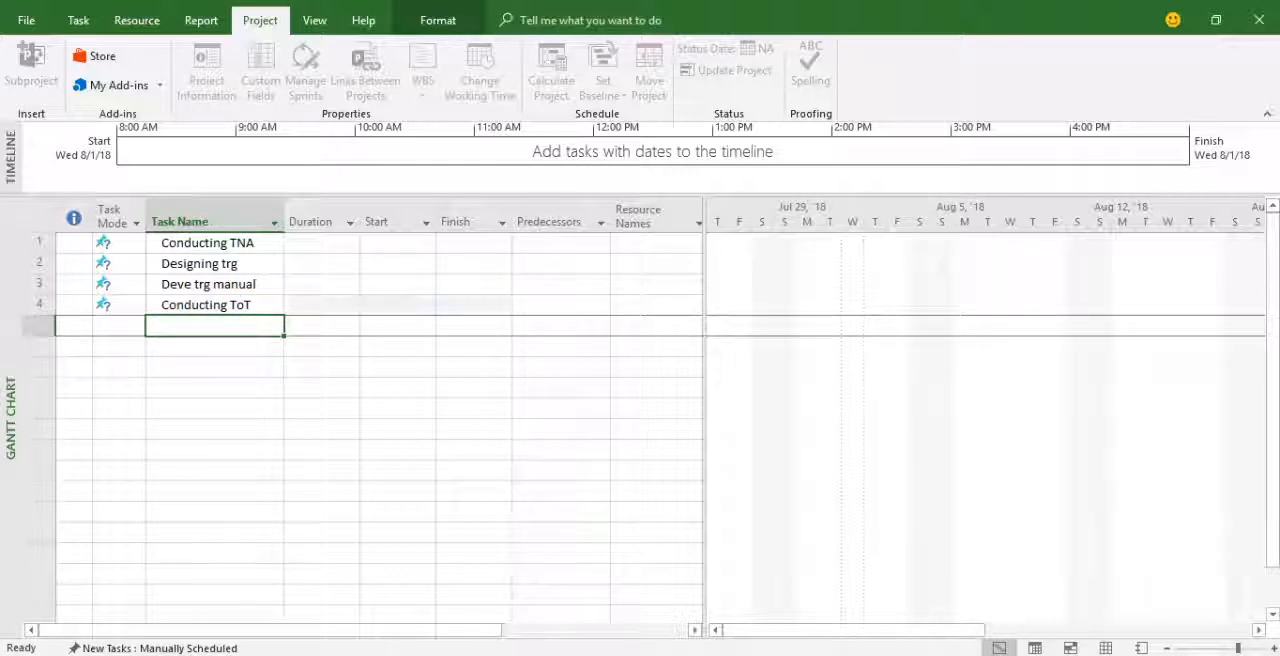
Add the tasks Invitation and Booking venue below Conducting ToT.
{"action": "type", "text": "Invi"}
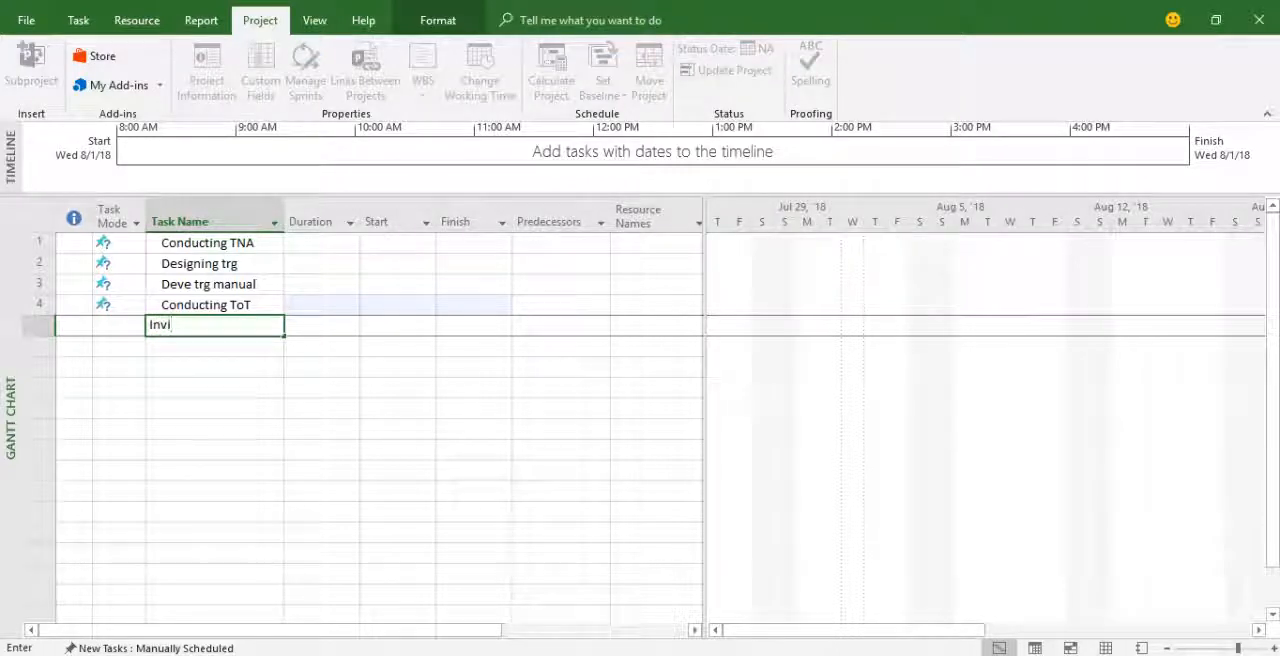
{"action": "type", "text": "tation"}
{"action": "key", "text": "Return"}
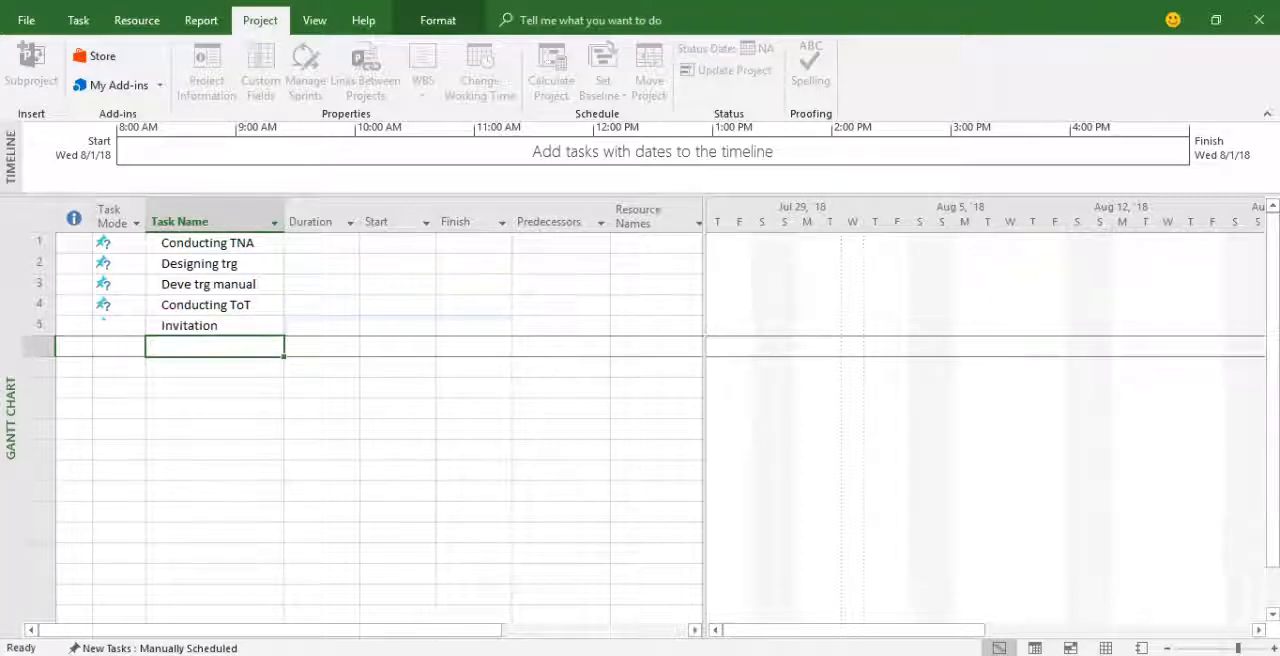
{"action": "type", "text": "Booking venue"}
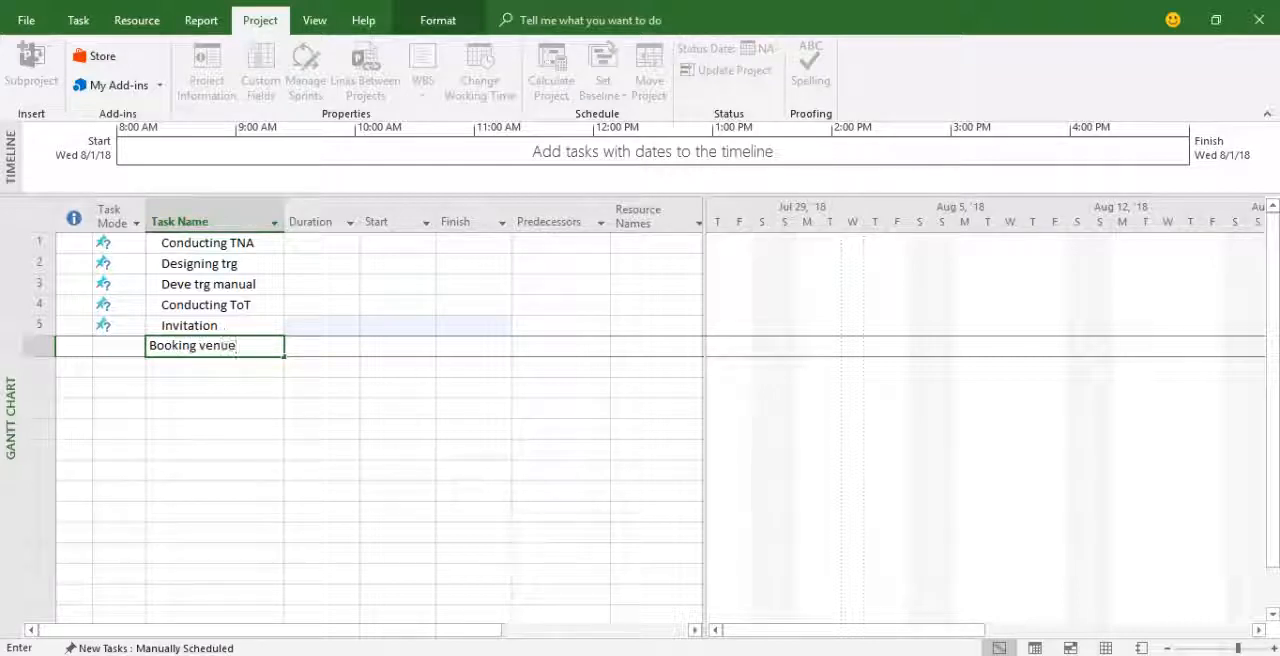
{"action": "key", "text": "Return"}
Add the tasks Procurement and Conducting trg below Booking venue.
{"action": "type", "text": "Pr"}
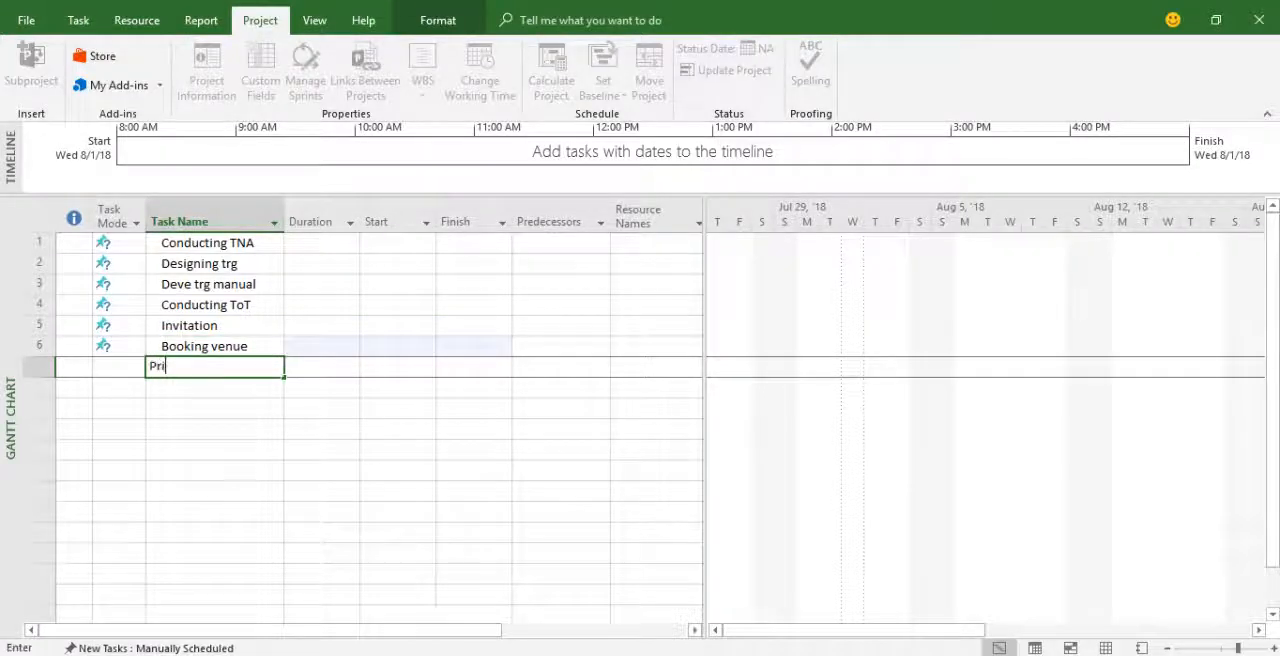
{"action": "type", "text": "ocu"}
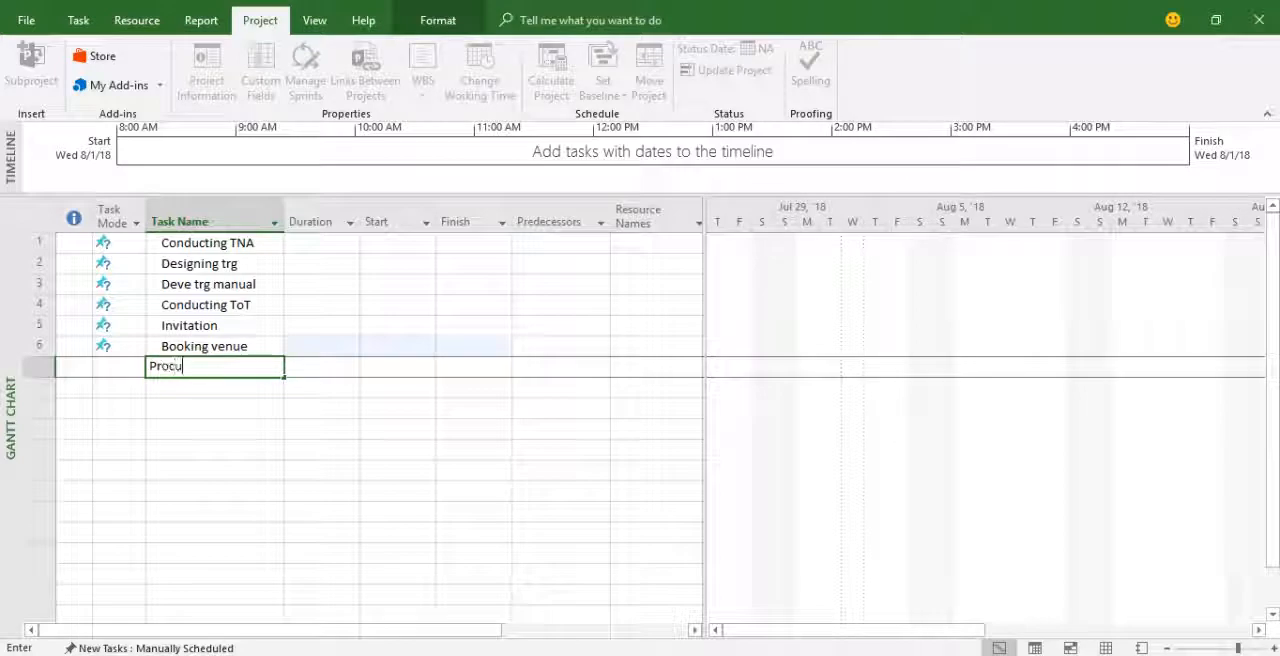
{"action": "type", "text": "rement"}
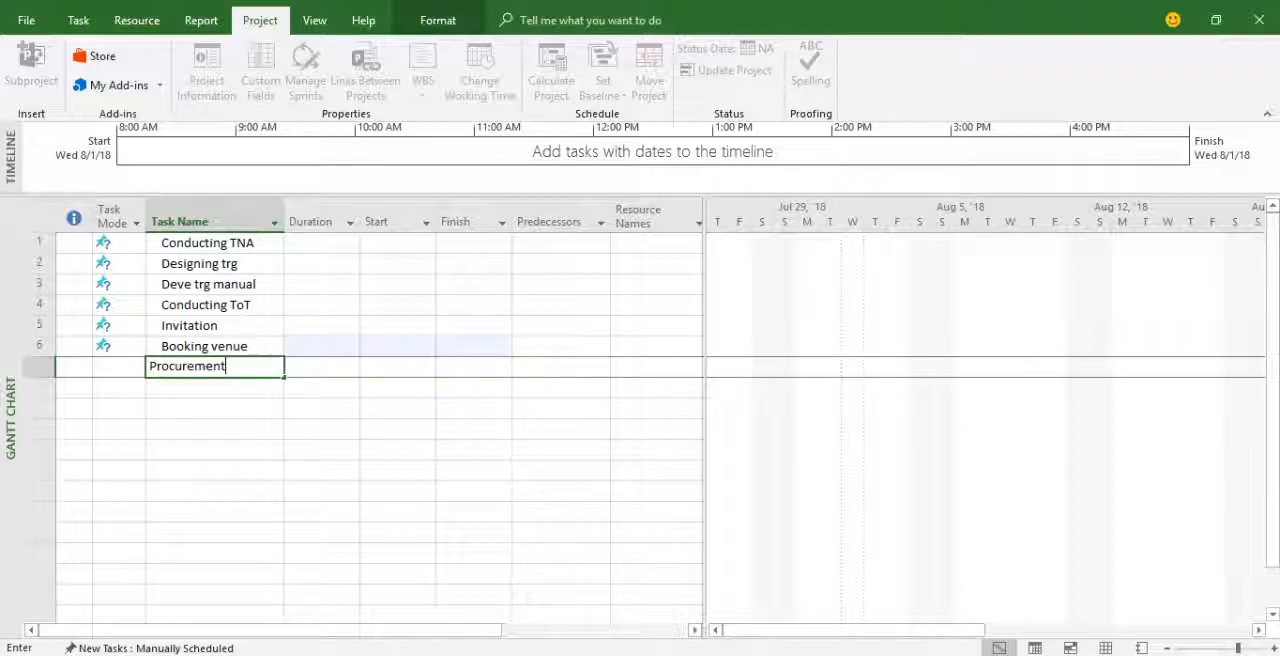
{"action": "key", "text": "Return"}
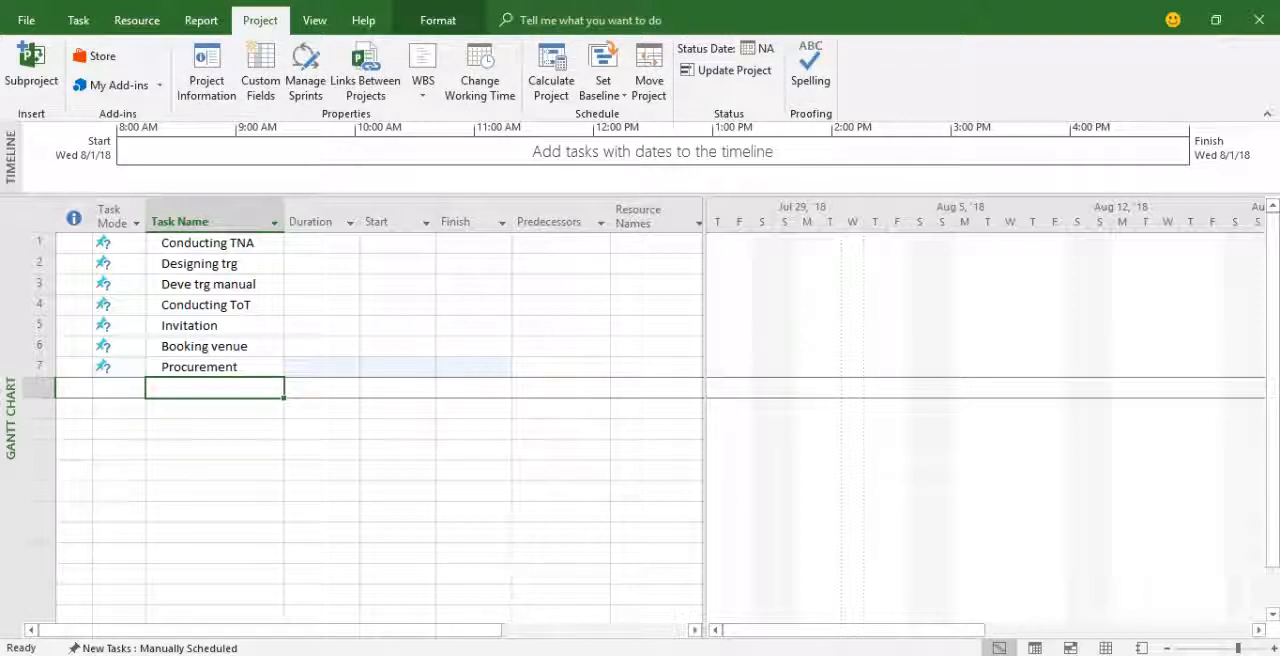
{"action": "type", "text": "Conducting trg"}
{"action": "key", "text": "Return"}
Add the tasks Monitoring trg and Prep report at the end of the task list.
{"action": "type", "text": "Monitoring trg"}
{"action": "key", "text": "Return"}
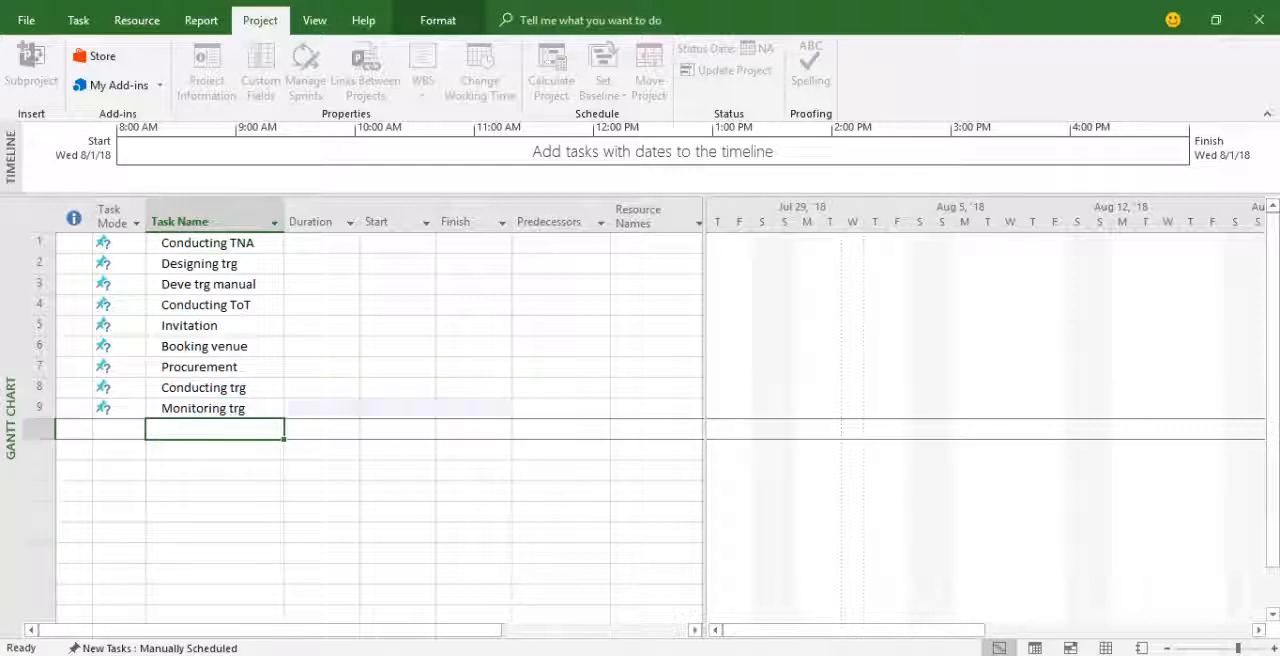
{"action": "type", "text": "Pre"}
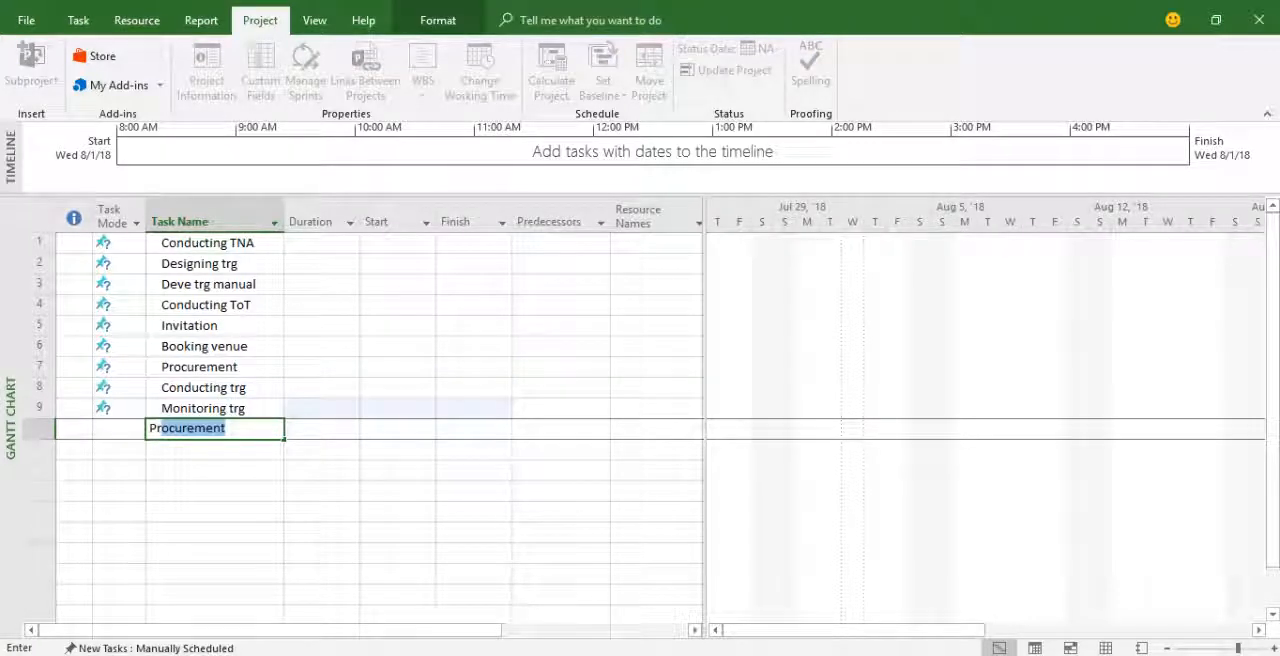
{"action": "type", "text": "p report"}
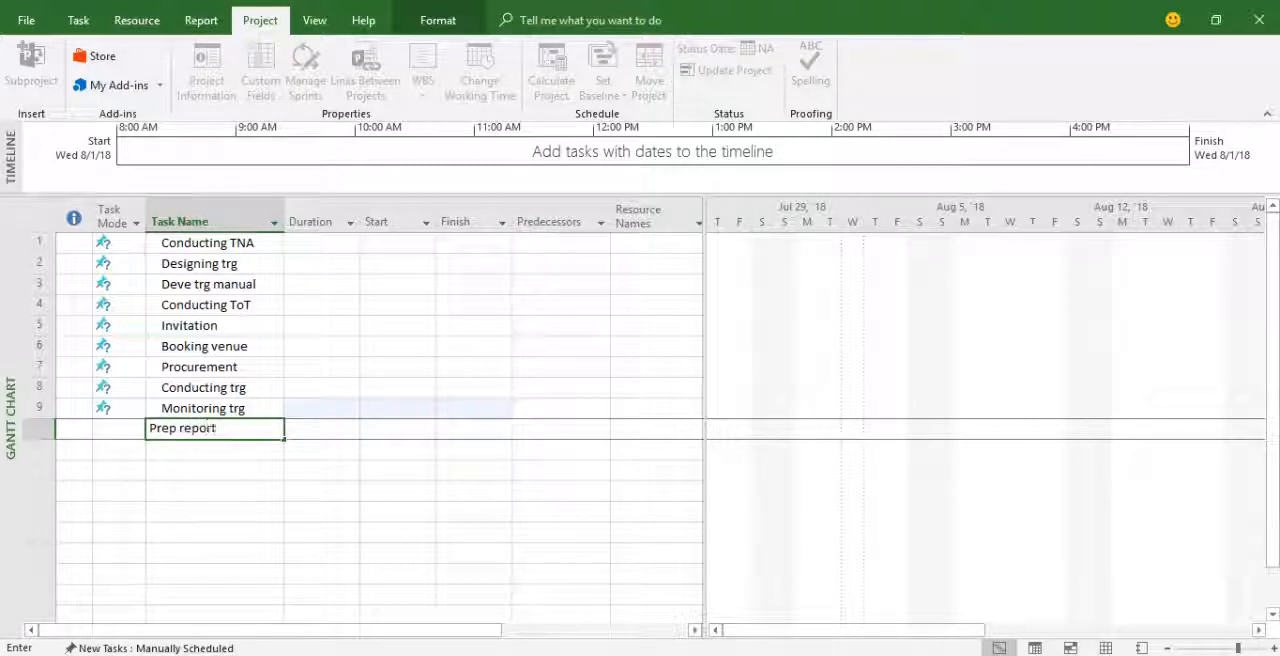
{"action": "key", "text": "Return"}
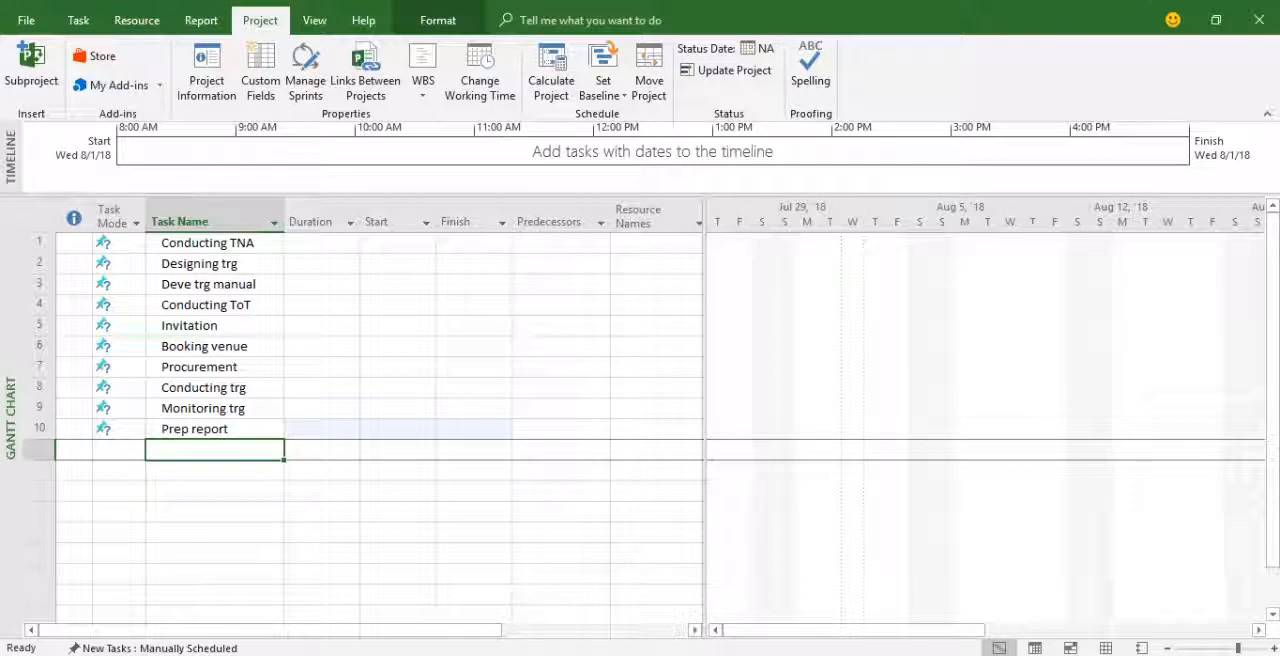
Set the project's start date to Sat 9/1/18 in the project information.
{"action": "left_click", "coordinate": [320, 243]}
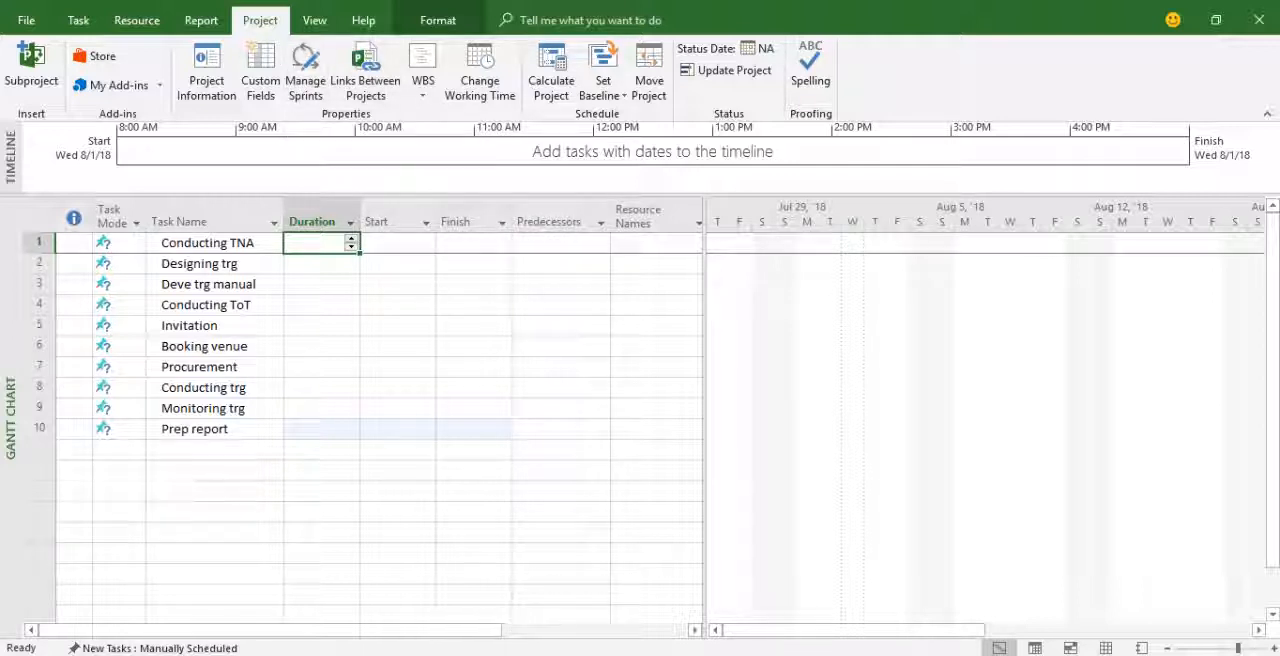
{"action": "left_click", "coordinate": [207, 72]}
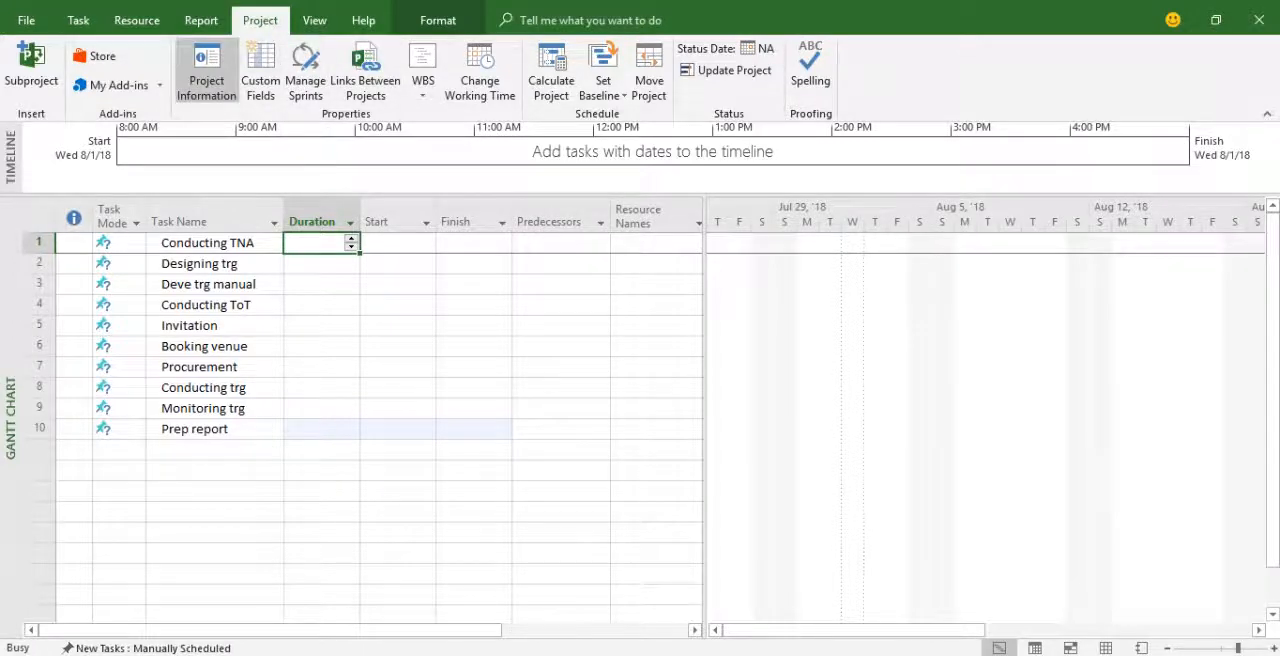
{"action": "left_click", "coordinate": [510, 155]}
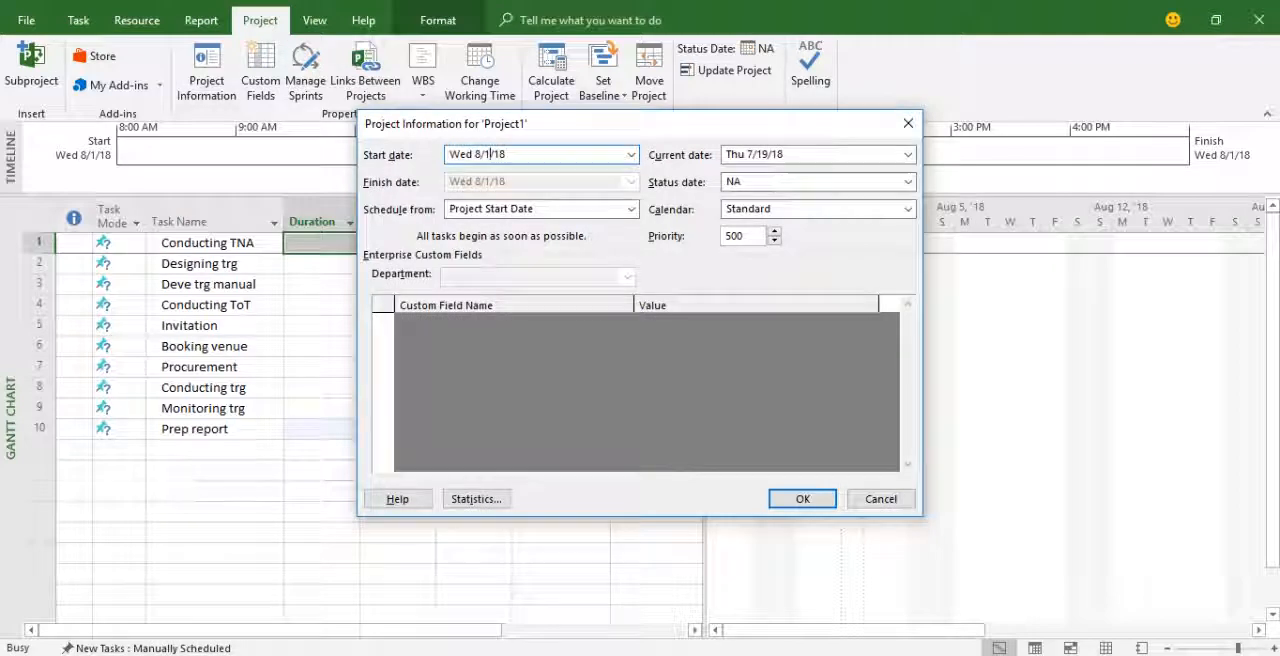
{"action": "left_click", "coordinate": [631, 155]}
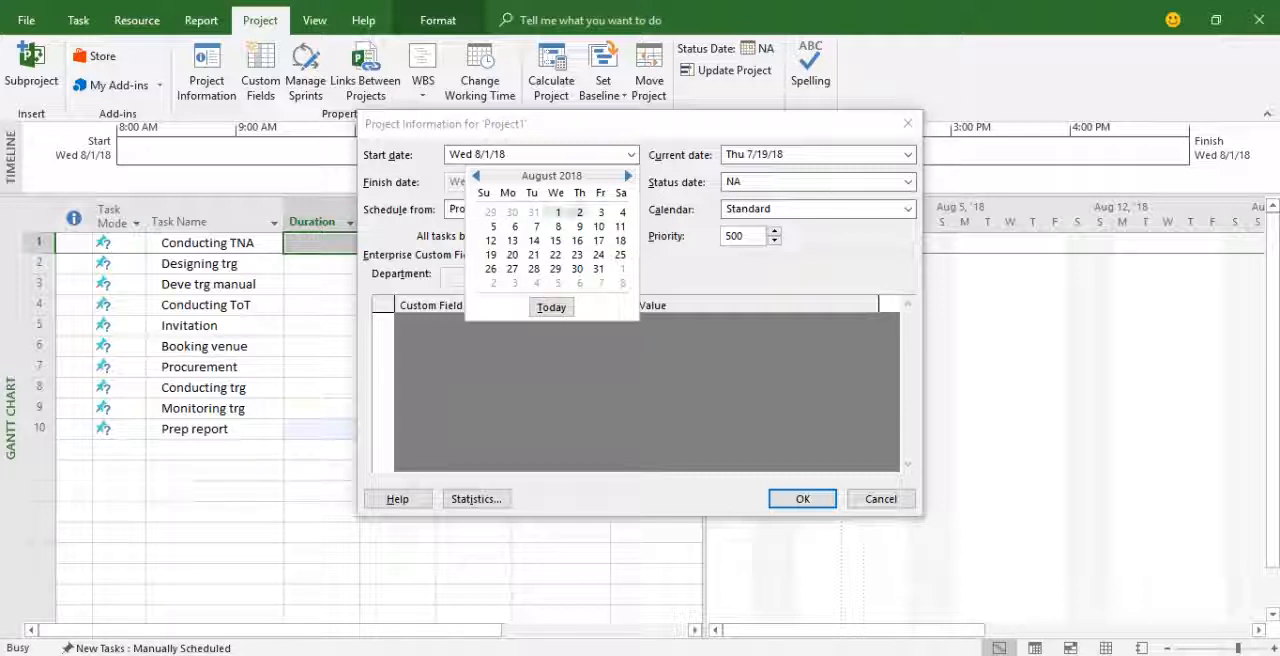
{"action": "left_click", "coordinate": [628, 176]}
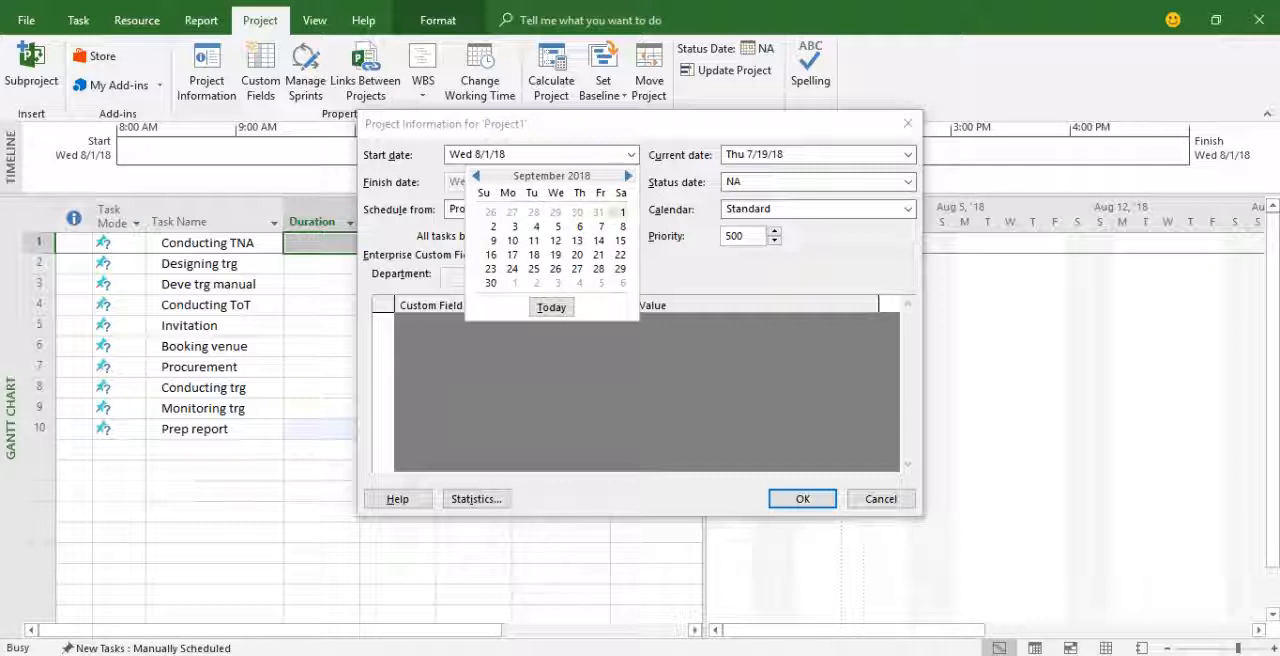
{"action": "left_click", "coordinate": [622, 212]}
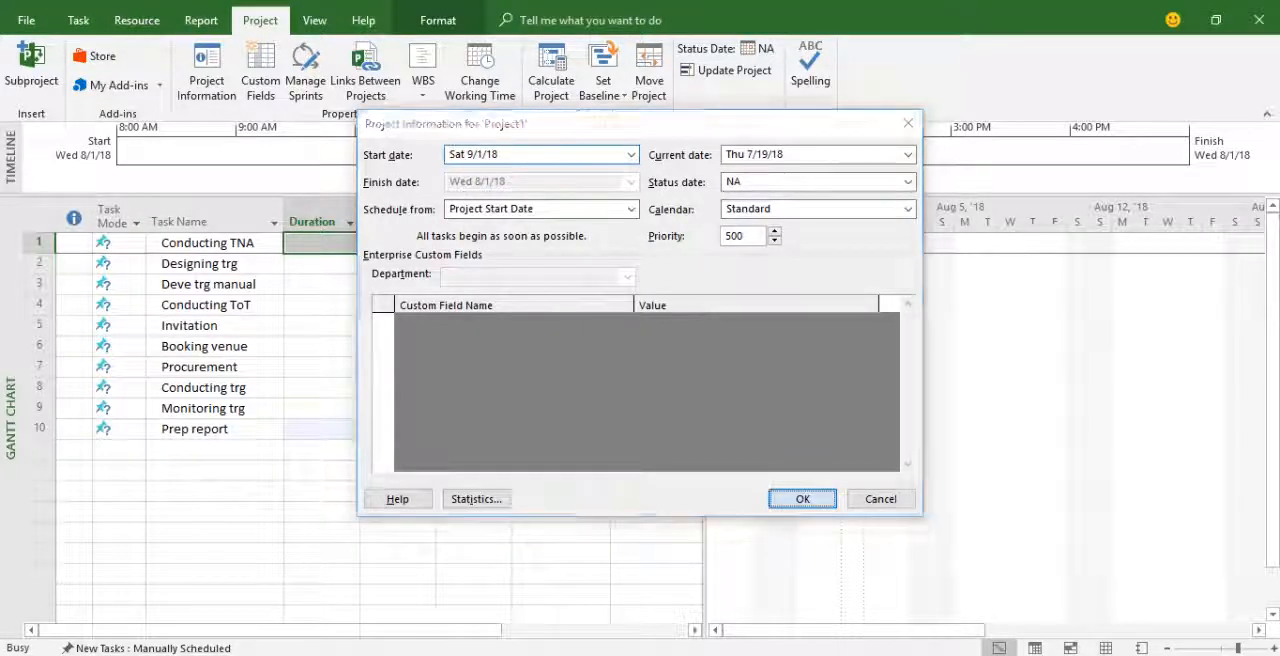
{"action": "left_click", "coordinate": [802, 498]}
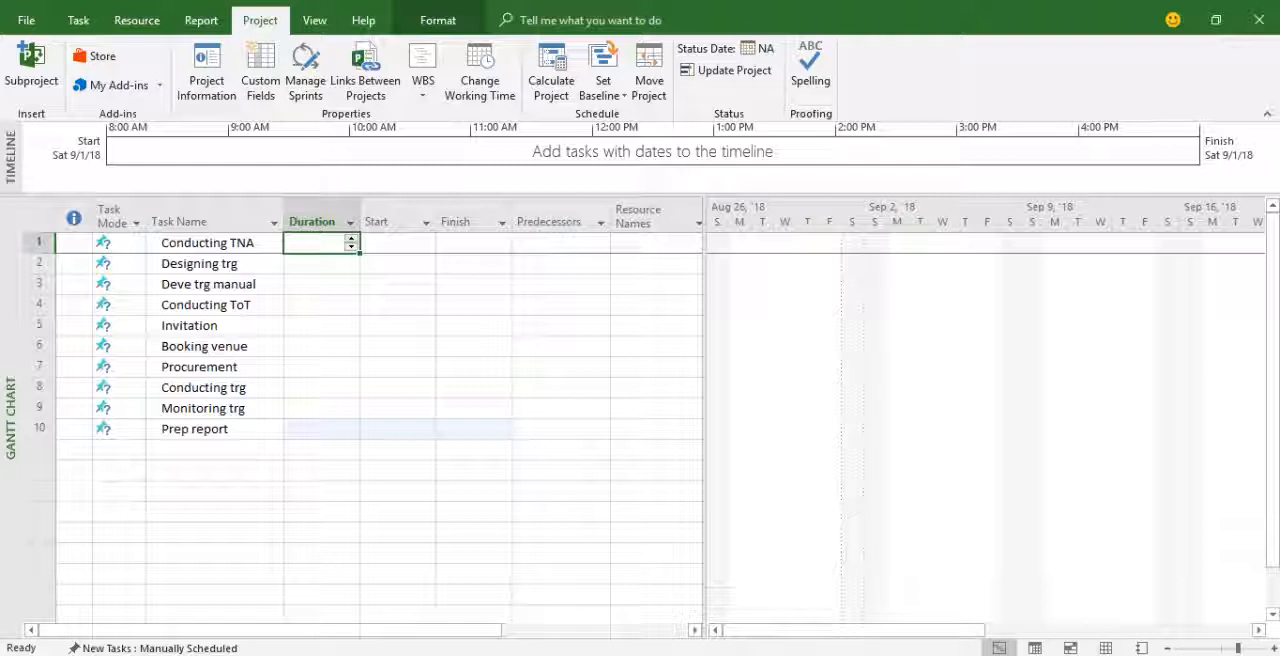
Set the durations of Conducting TNA to 3 days, Designing trg to 2 days and Deve trg manual to 4 days.
{"action": "type", "text": "3"}
{"action": "key", "text": "Return"}
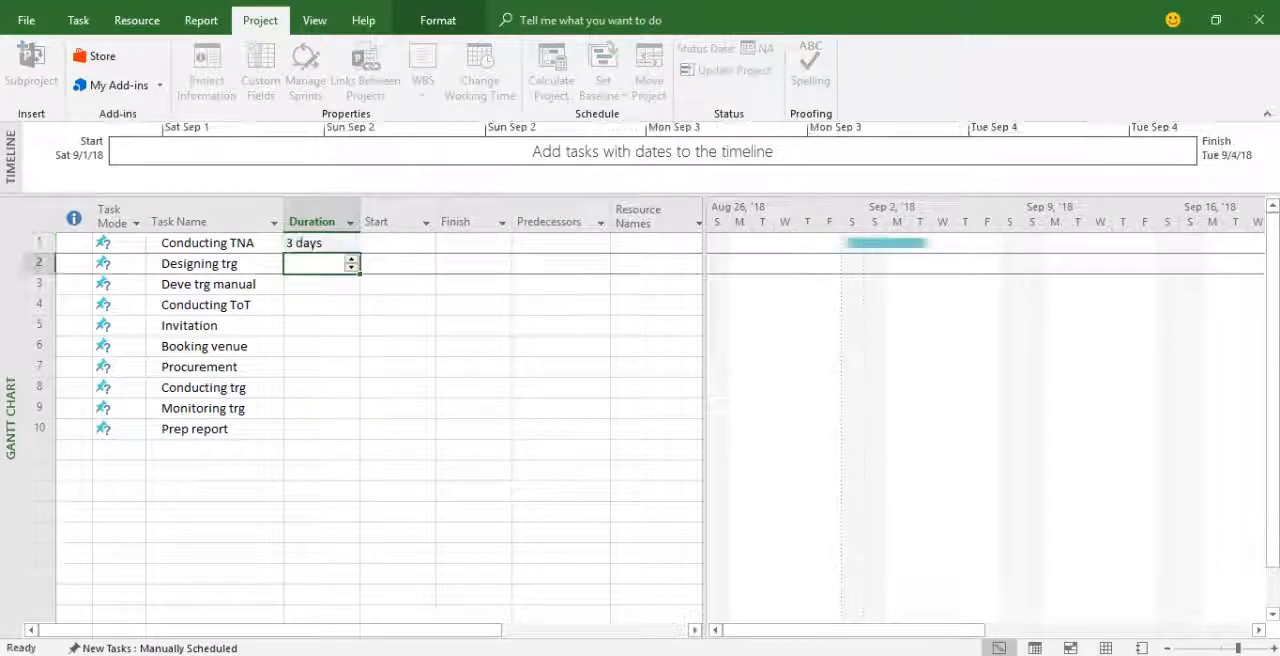
{"action": "type", "text": "2"}
{"action": "key", "text": "Return"}
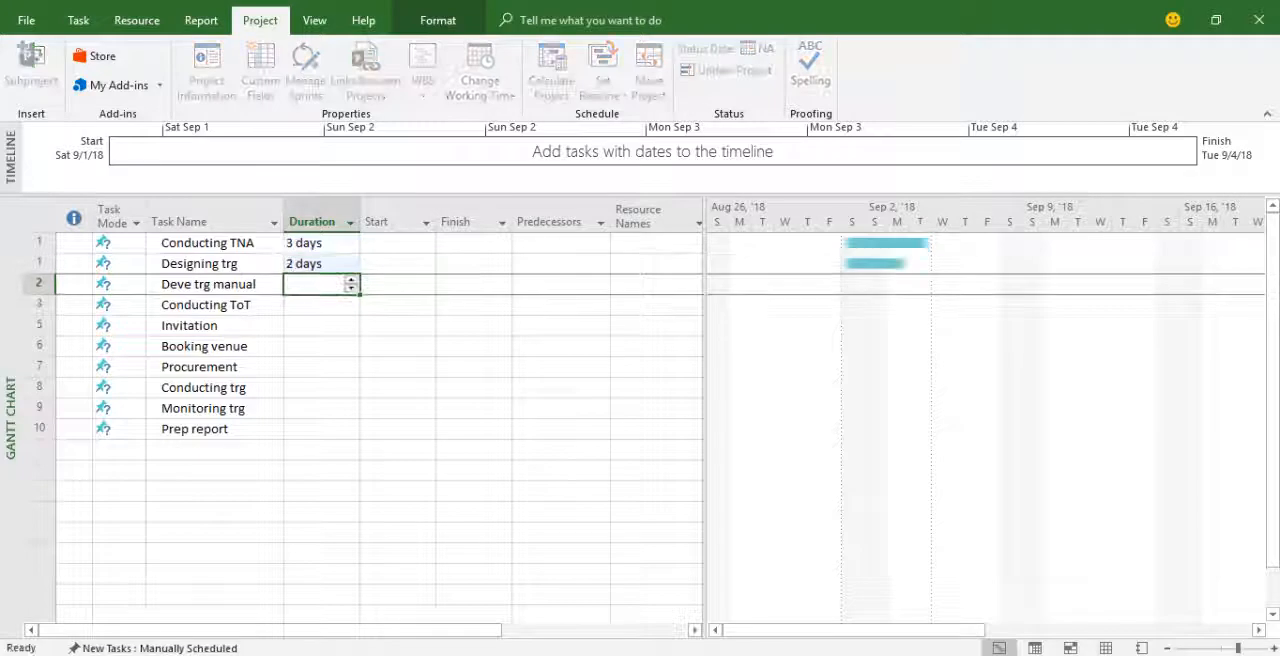
{"action": "type", "text": "4"}
{"action": "key", "text": "Return"}
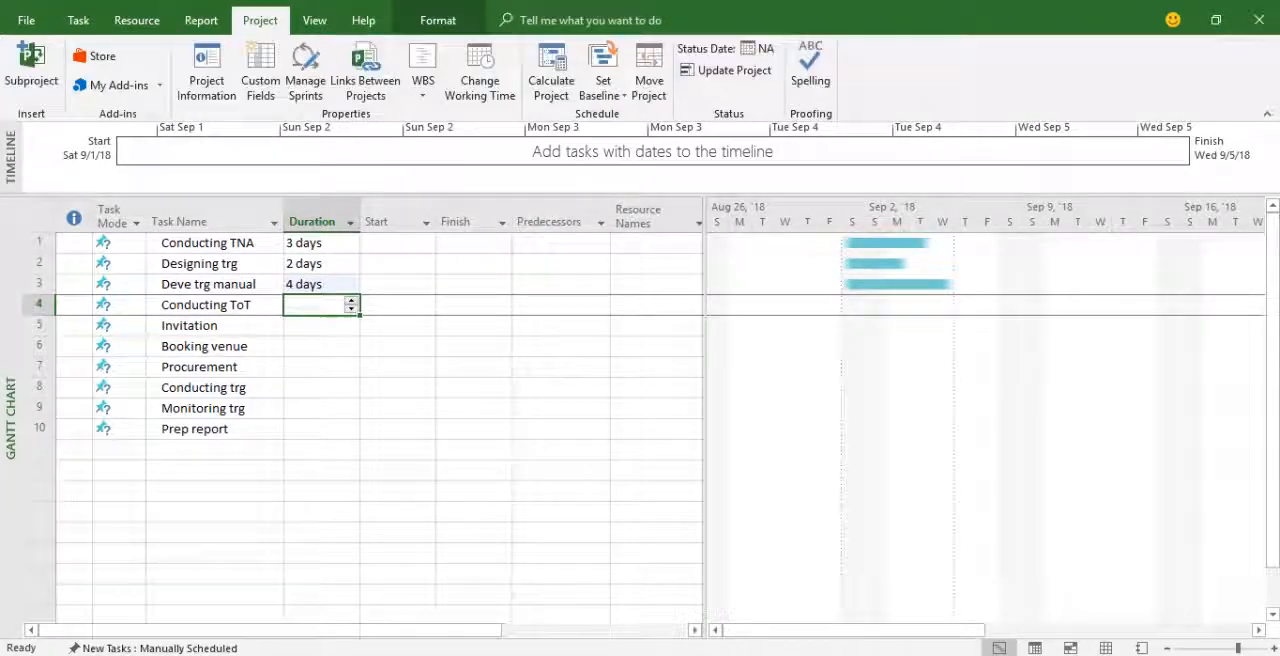
Set the duration of Conducting ToT to 1 day and of Invitation to 2 days.
{"action": "type", "text": "1 day"}
{"action": "key", "text": "Return"}
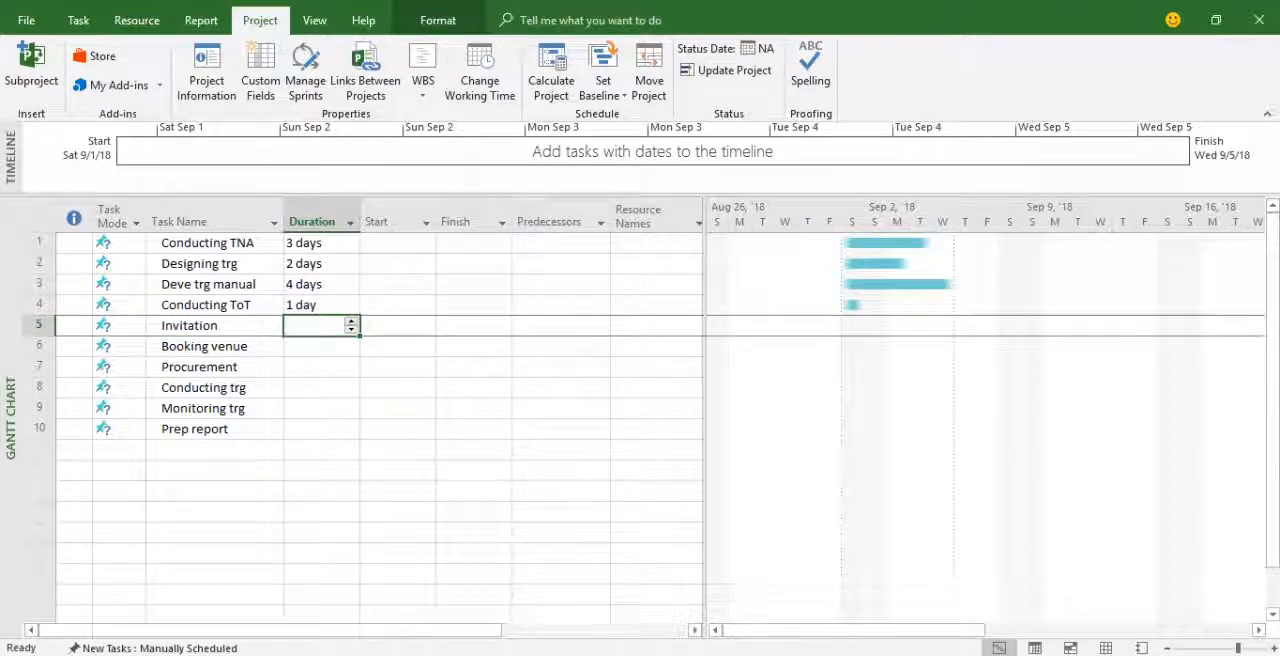
{"action": "type", "text": "3"}
{"action": "key", "text": "Return"}
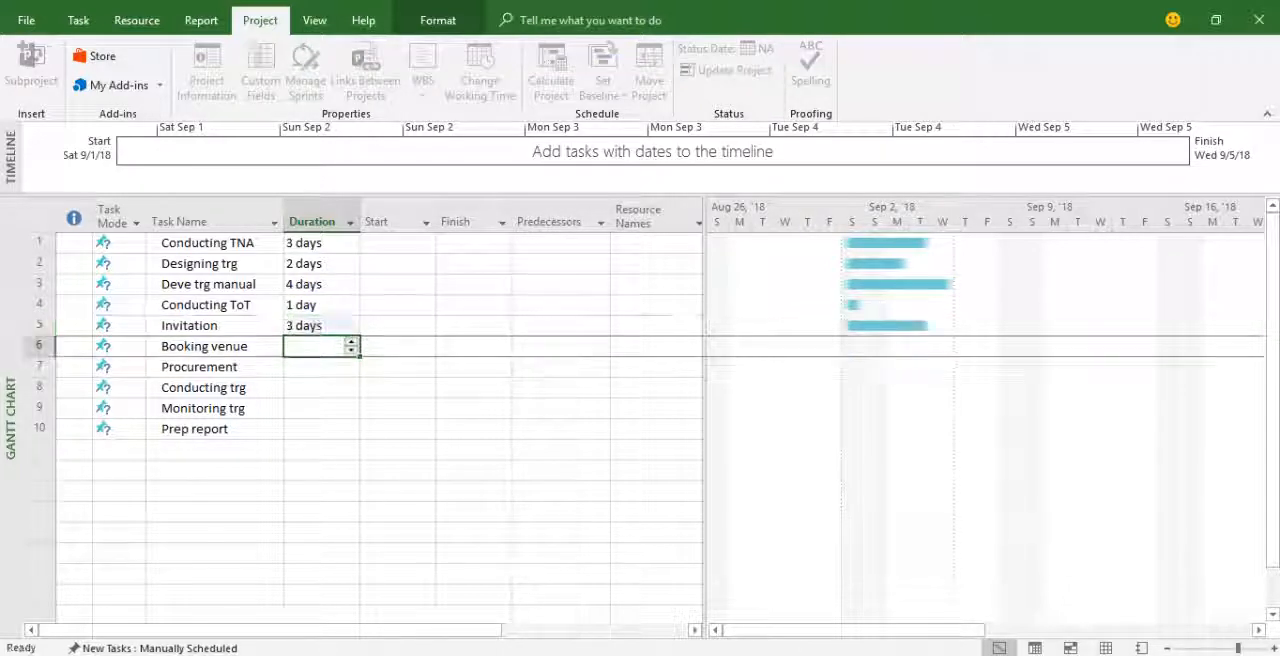
{"action": "key", "text": "Up"}
{"action": "type", "text": "2"}
{"action": "key", "text": "Return"}
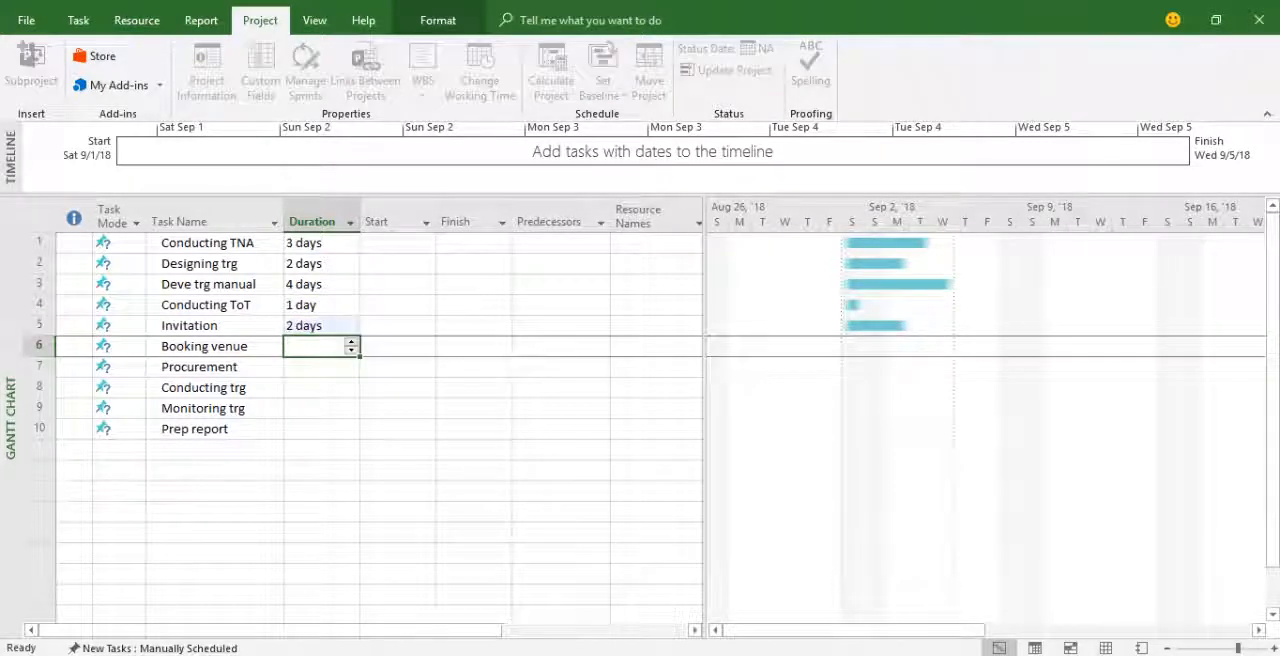
Set the durations of Booking venue to 1 day, Procurement to 4 days and Conducting trg to 5 days.
{"action": "type", "text": "1"}
{"action": "key", "text": "Return"}
{"action": "type", "text": "4"}
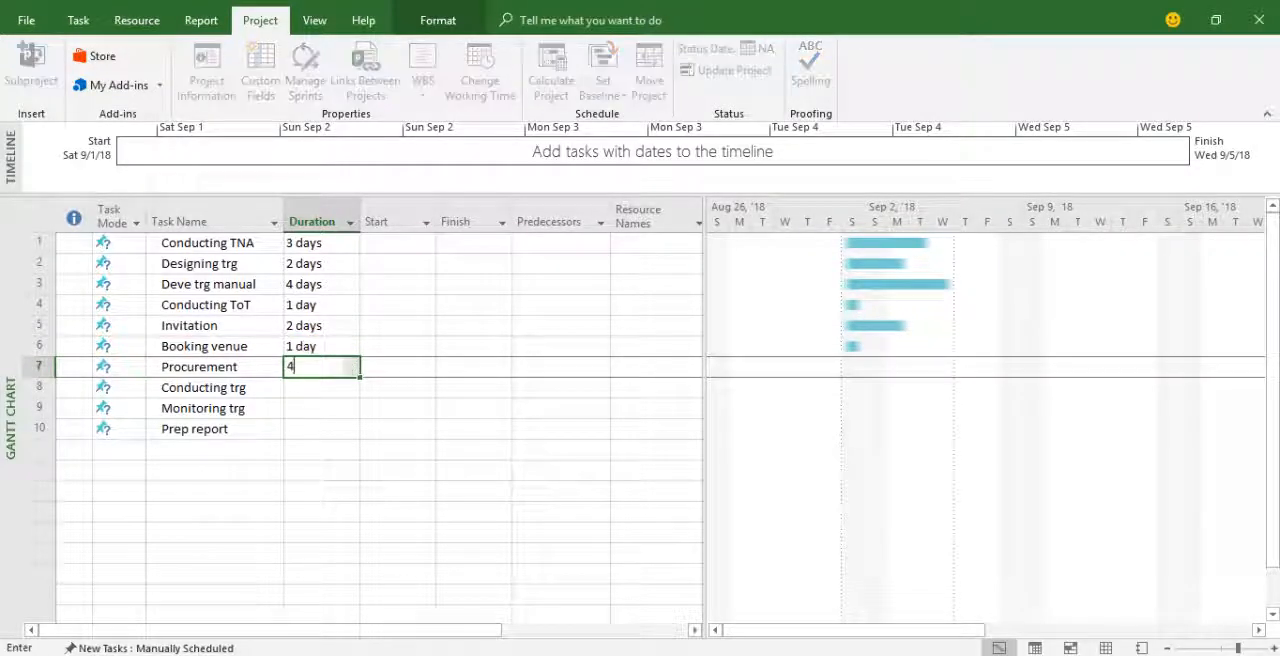
{"action": "key", "text": "Return"}
{"action": "type", "text": "5"}
{"action": "key", "text": "Return"}
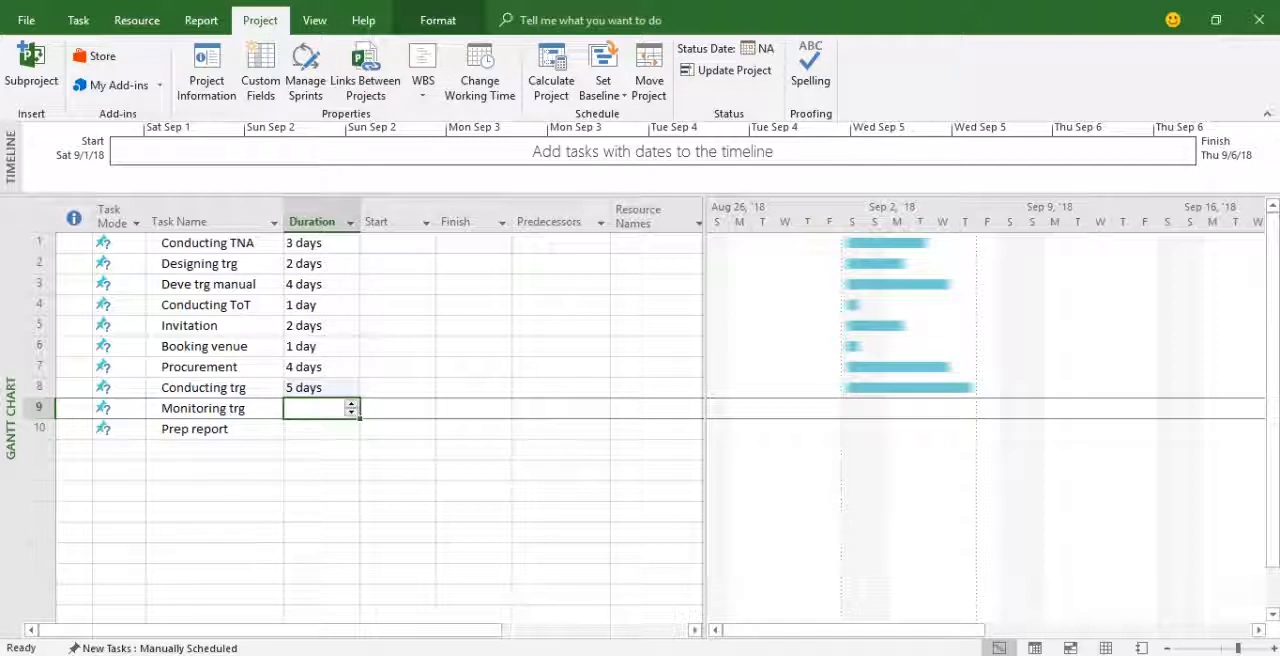
Set the duration of Monitoring trg to 5 days and of Prep report to 3 days.
{"action": "type", "text": "5"}
{"action": "key", "text": "Return"}
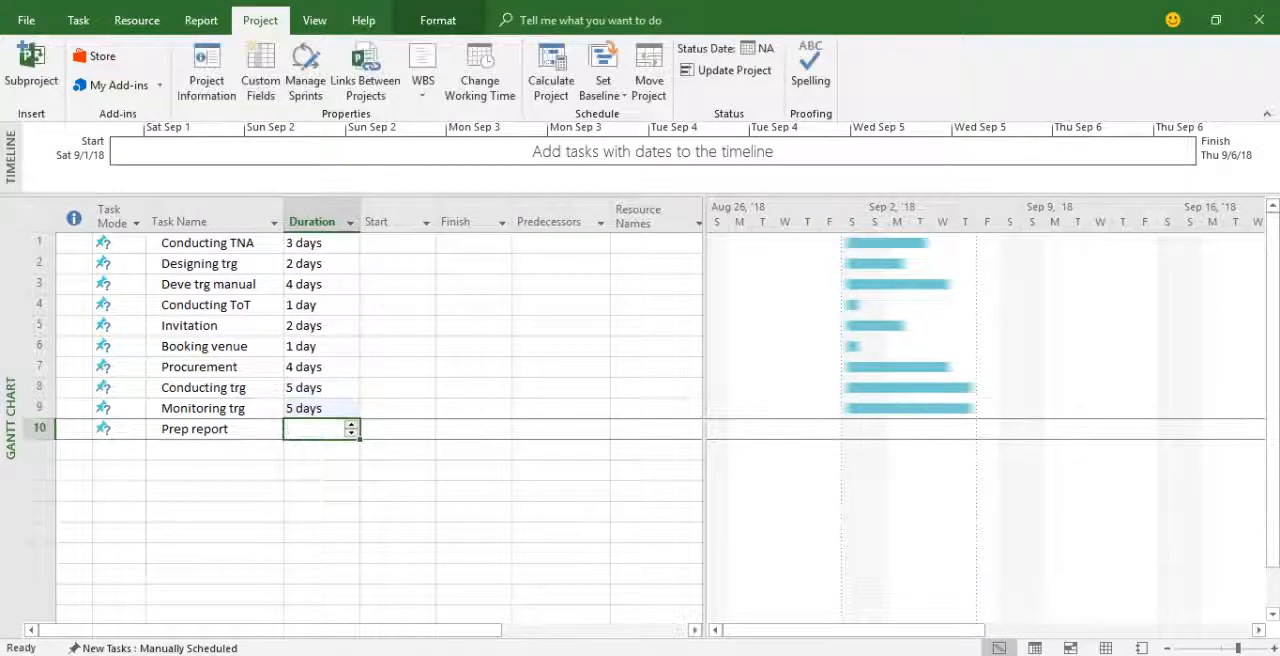
{"action": "type", "text": "3"}
{"action": "key", "text": "Up"}
{"action": "key", "text": "Up"}
{"action": "key", "text": "Up"}
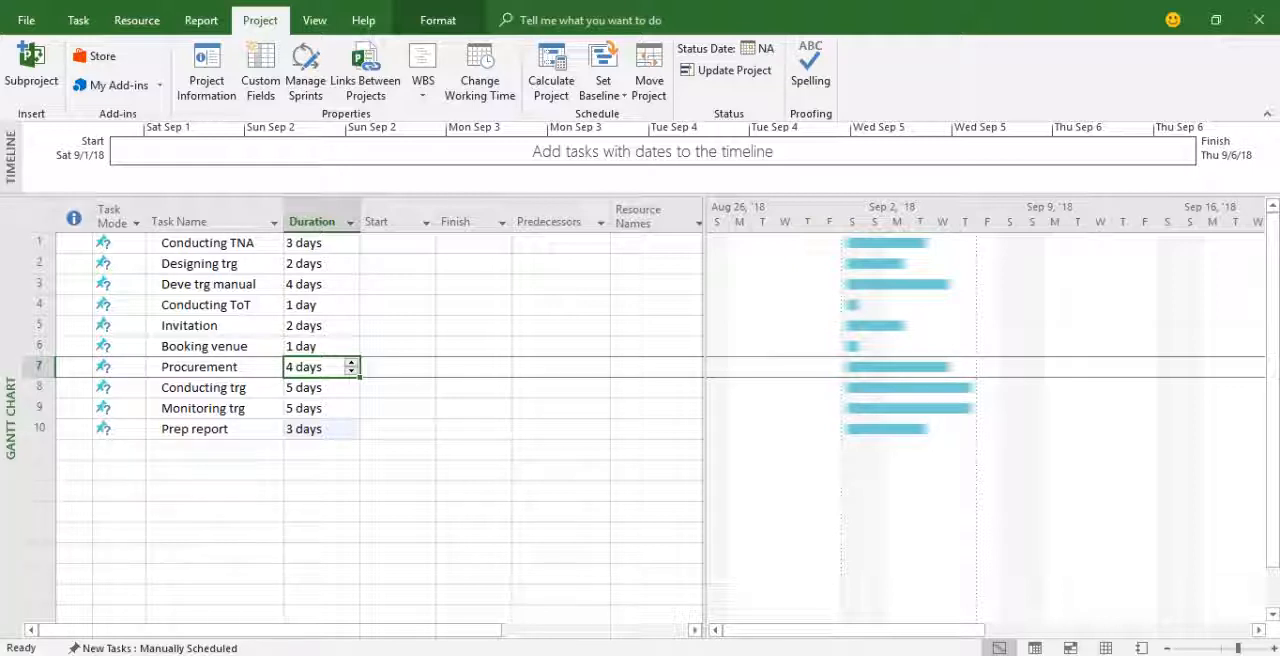
Switch all ten tasks, from Conducting TNA to Prep report, to Auto Schedule mode.
{"action": "left_click_drag", "start_coordinate": [214, 243], "coordinate": [214, 429]}
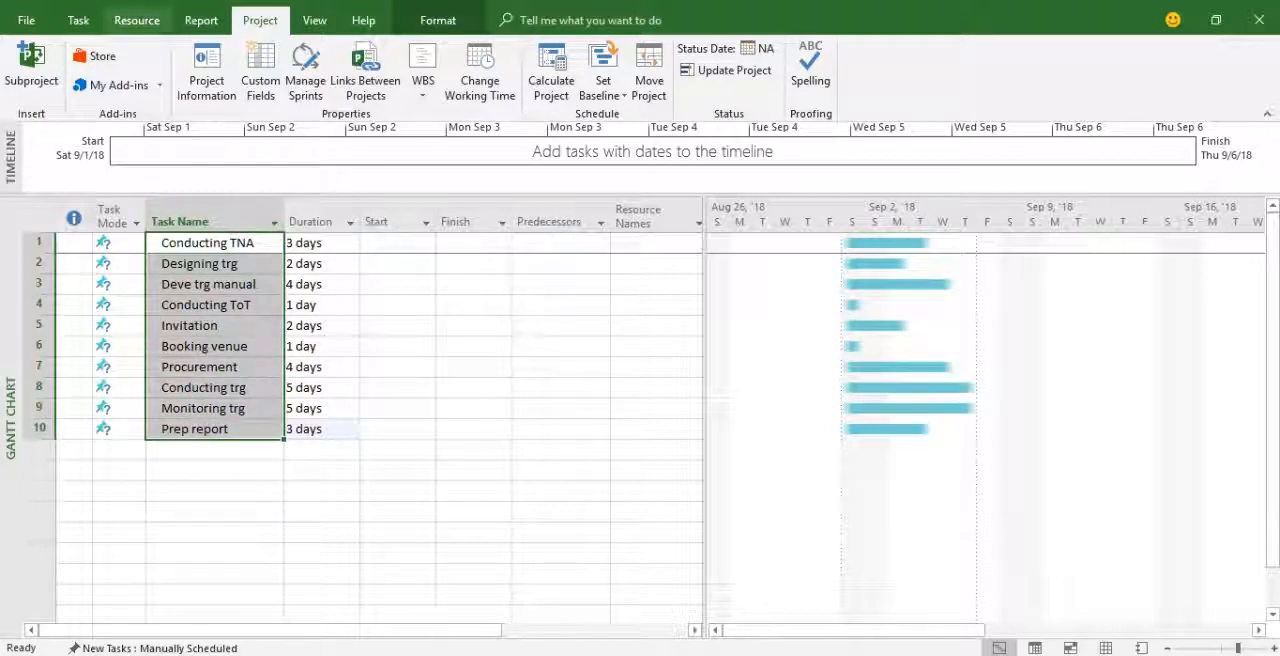
{"action": "left_click", "coordinate": [78, 20]}
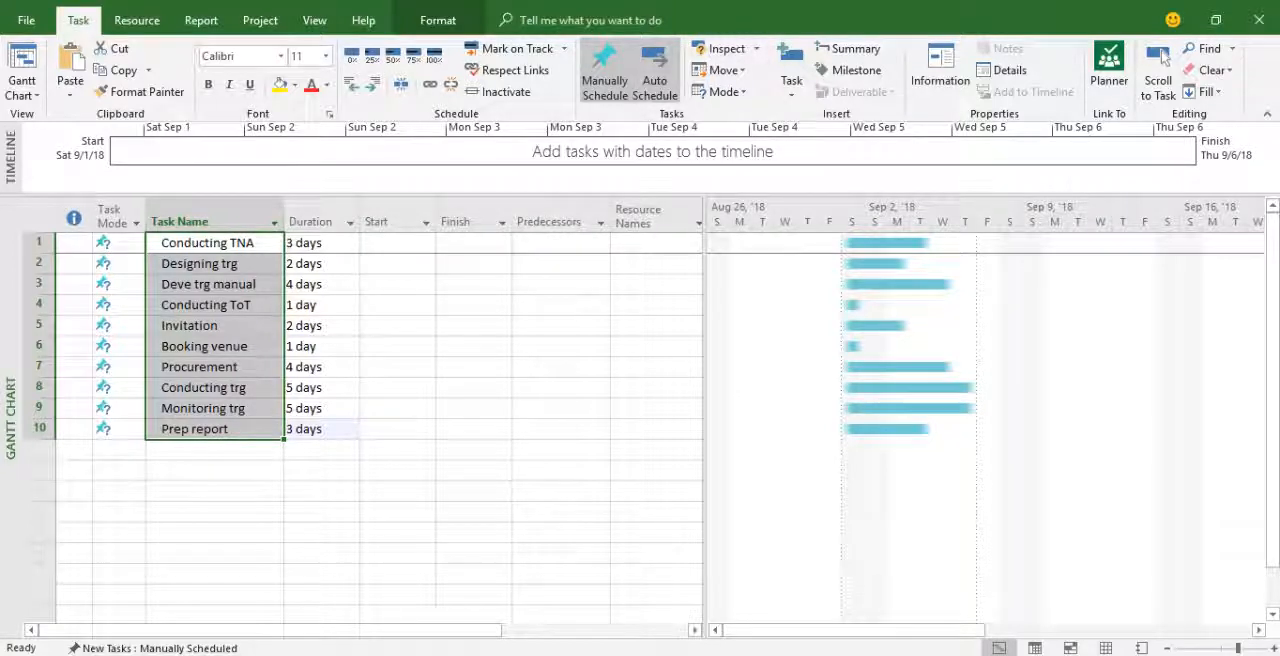
{"action": "left_click", "coordinate": [655, 75]}
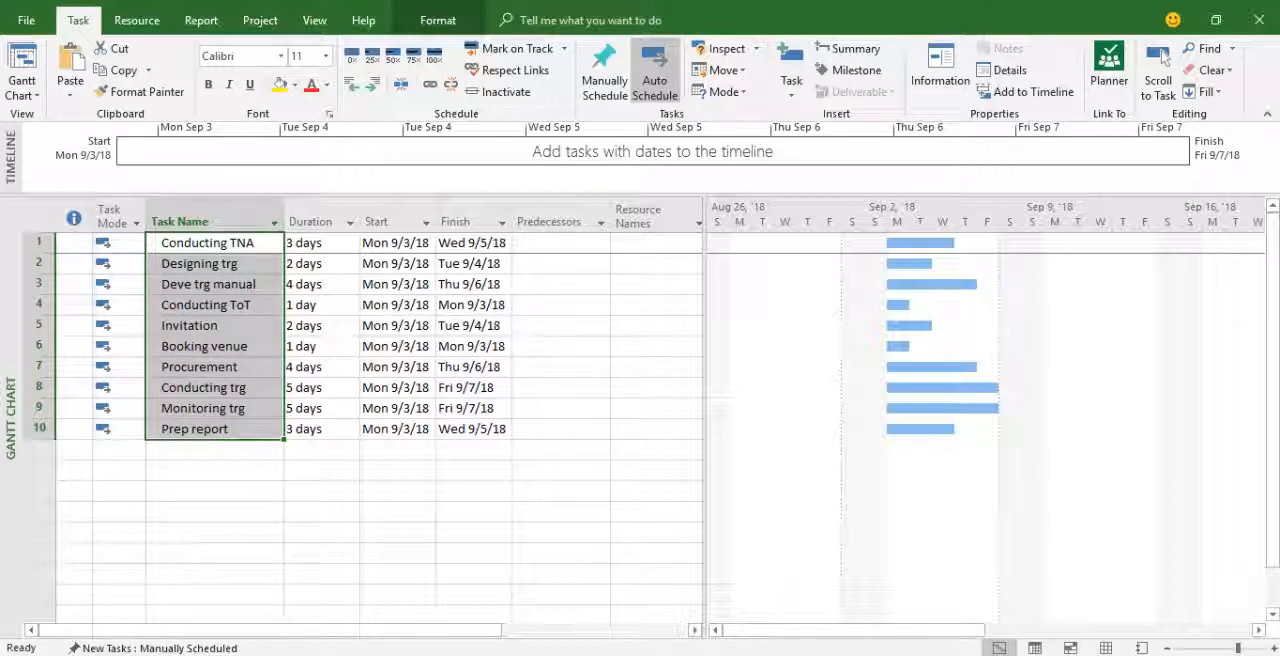
Enter predecessor 1 for Designing trg, 2 for Deve trg manual and 3 for Conducting ToT.
{"action": "left_click", "coordinate": [556, 264]}
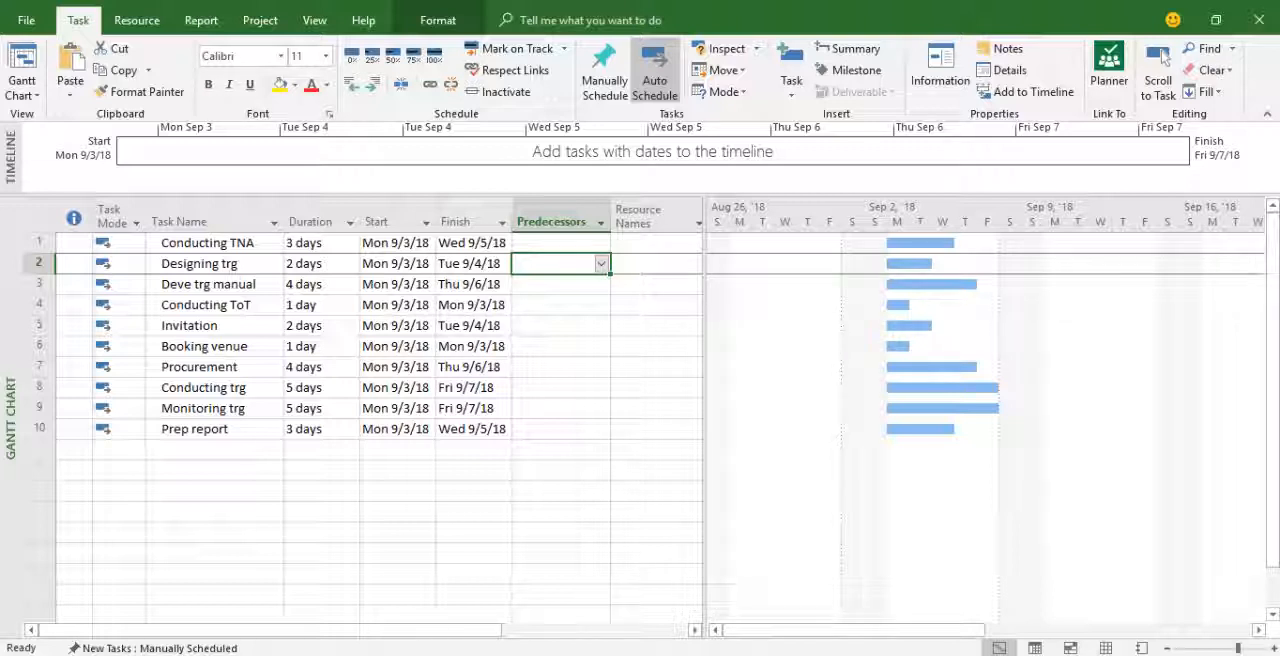
{"action": "type", "text": "1"}
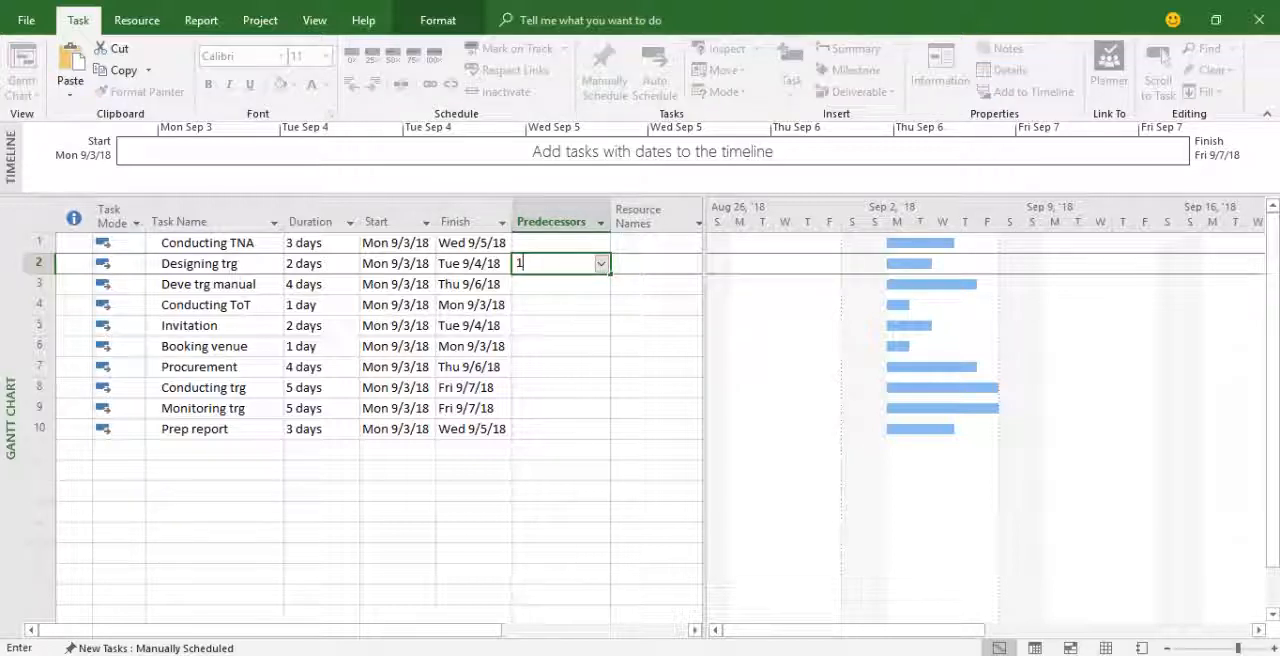
{"action": "key", "text": "Return"}
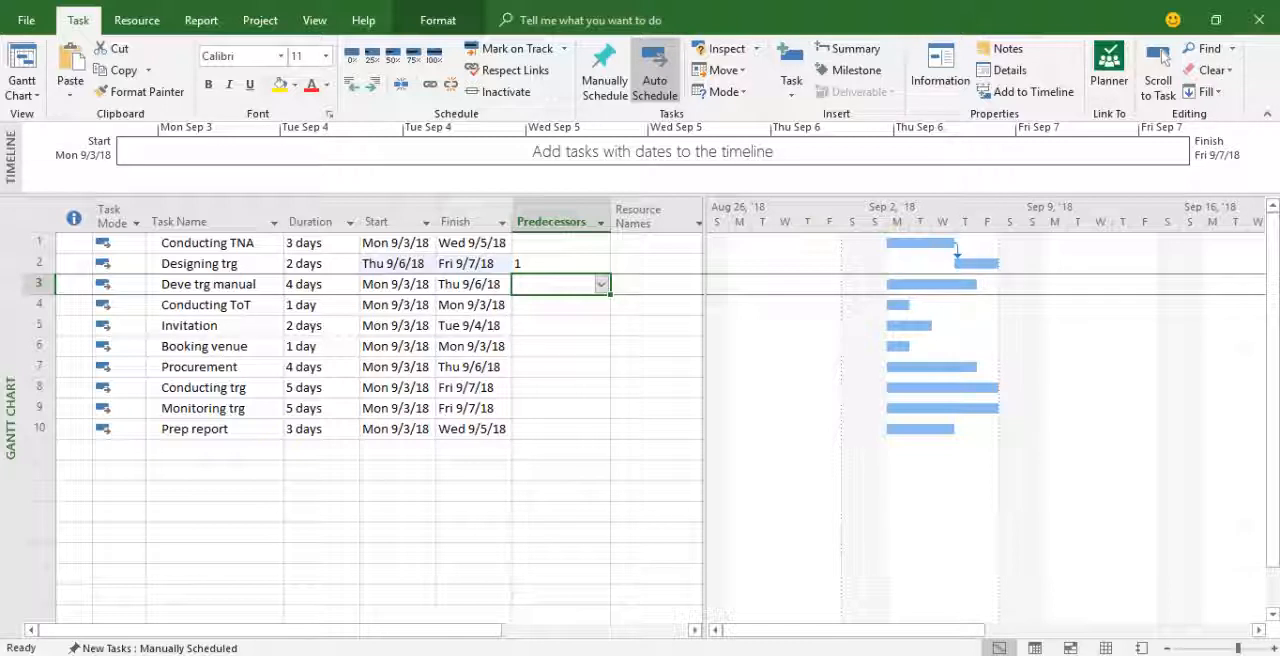
{"action": "type", "text": "2"}
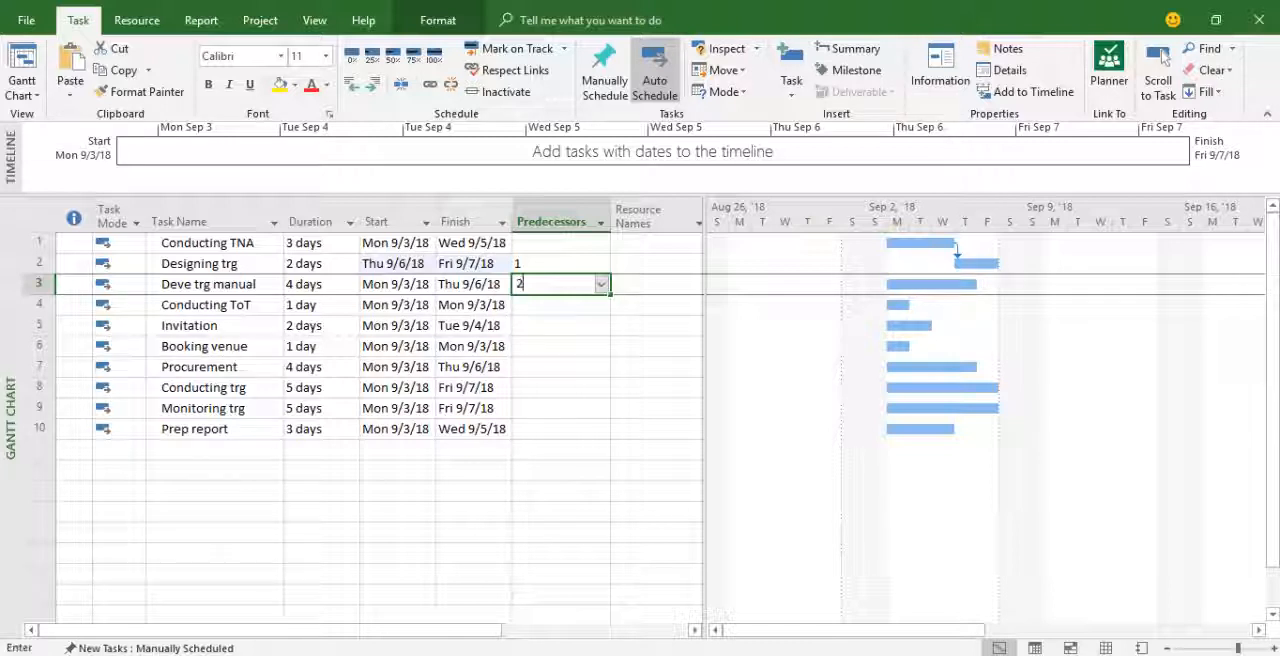
{"action": "key", "text": "Return"}
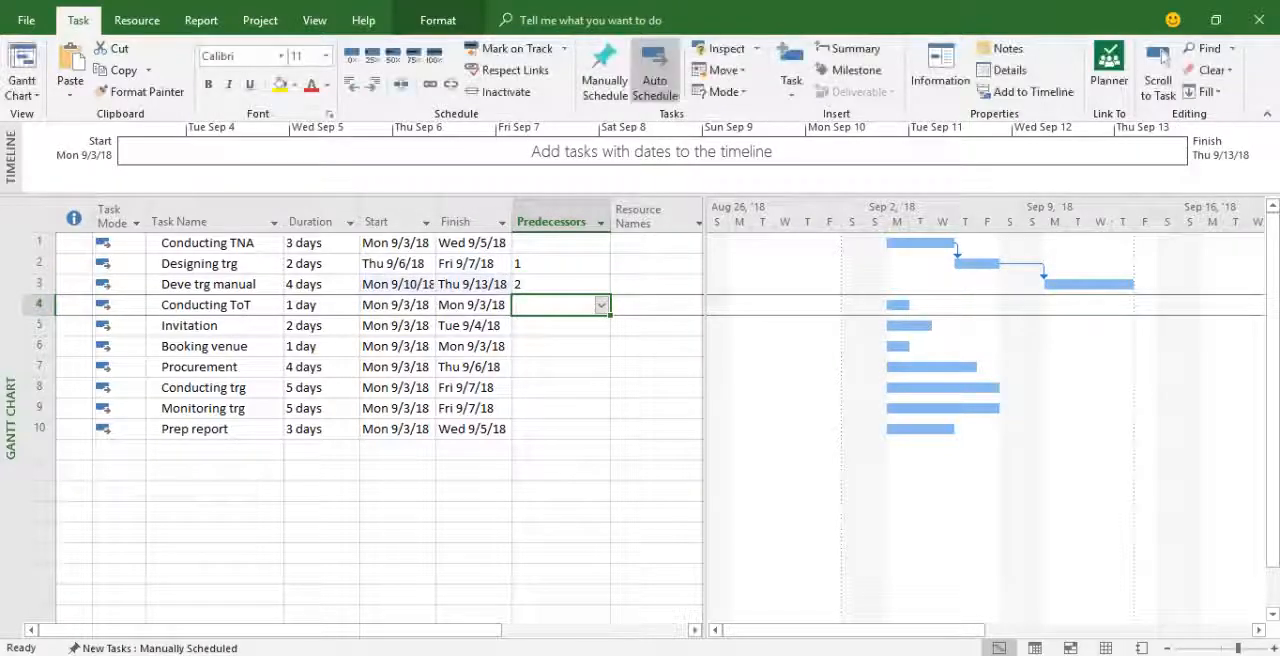
{"action": "mouse_move", "coordinate": [957, 259]}
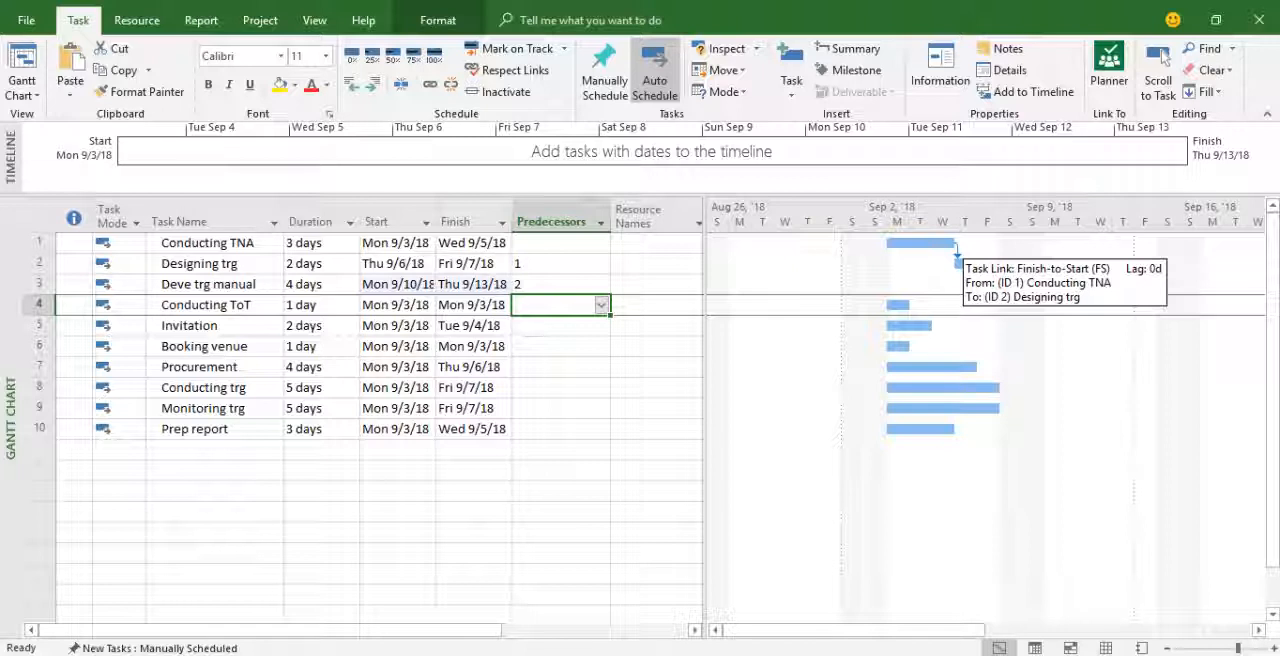
{"action": "type", "text": "3"}
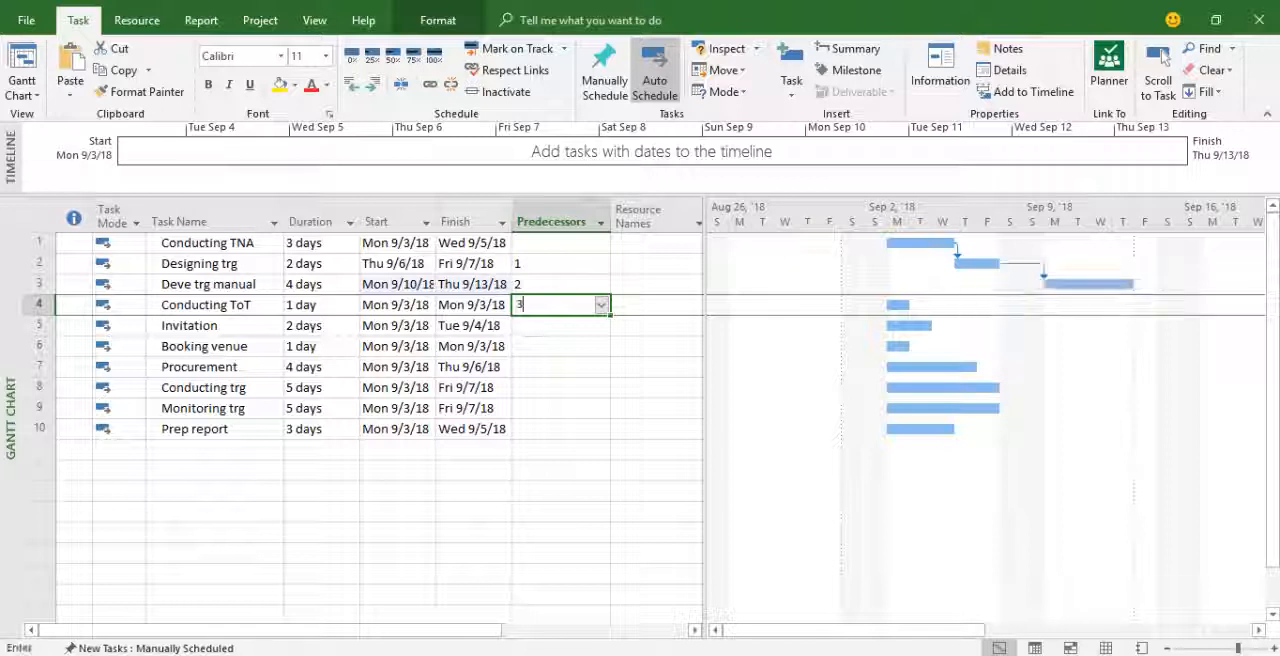
{"action": "key", "text": "Return"}
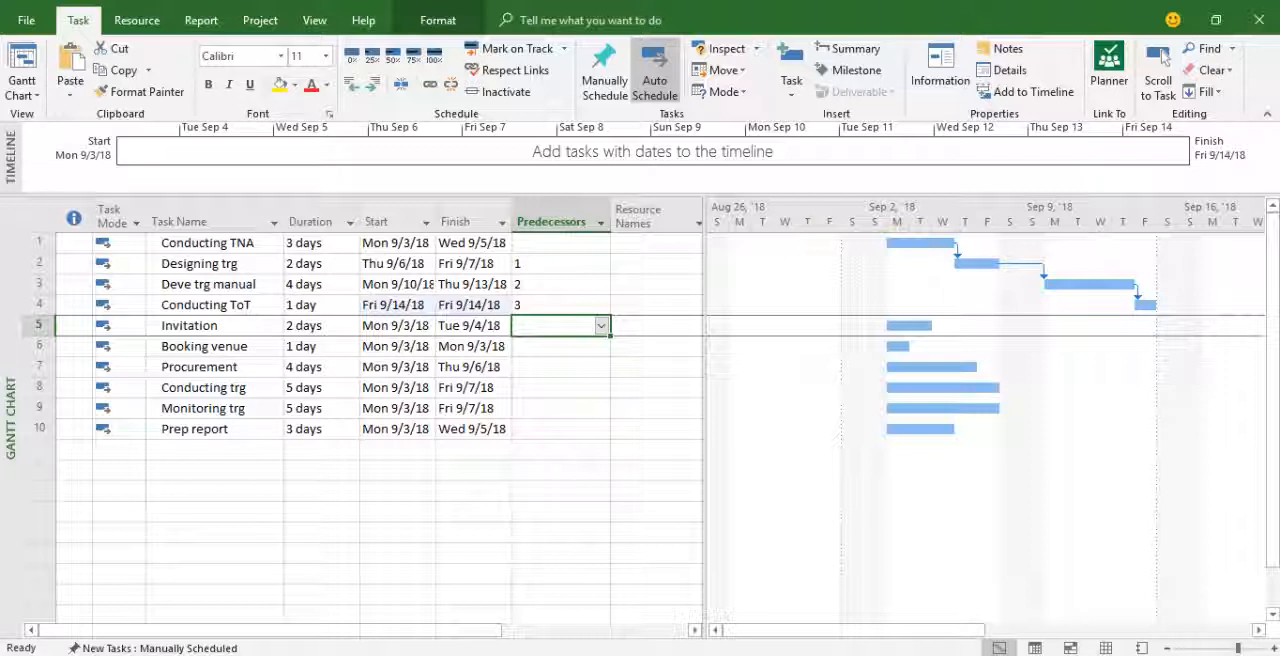
Make task 3 the predecessor of Invitation, Booking venue and Procurement.
{"action": "type", "text": "3"}
{"action": "key", "text": "Return"}
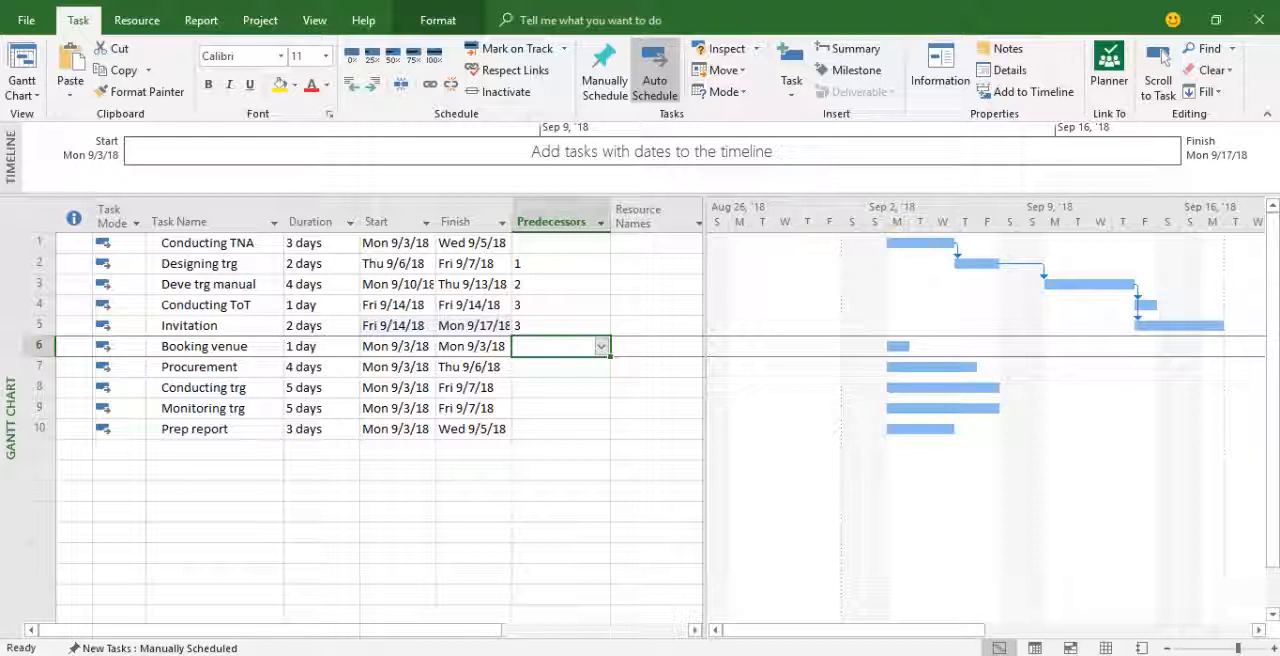
{"action": "type", "text": "3"}
{"action": "key", "text": "Return"}
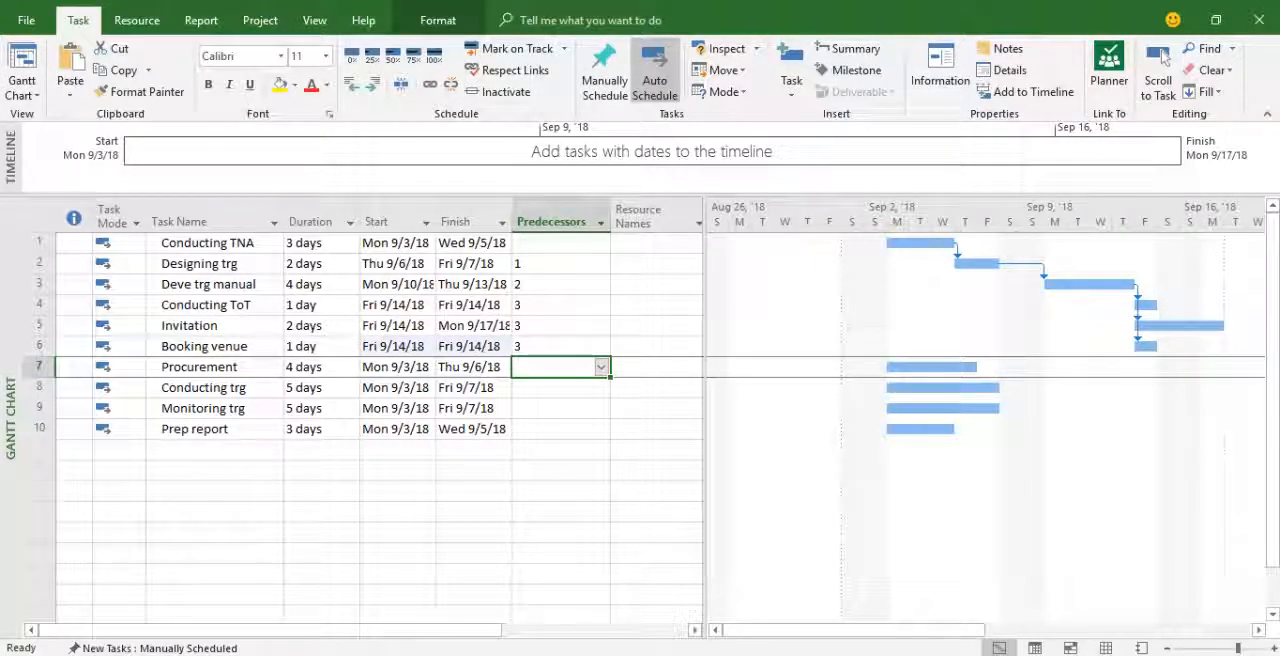
{"action": "type", "text": "3"}
{"action": "key", "text": "Return"}
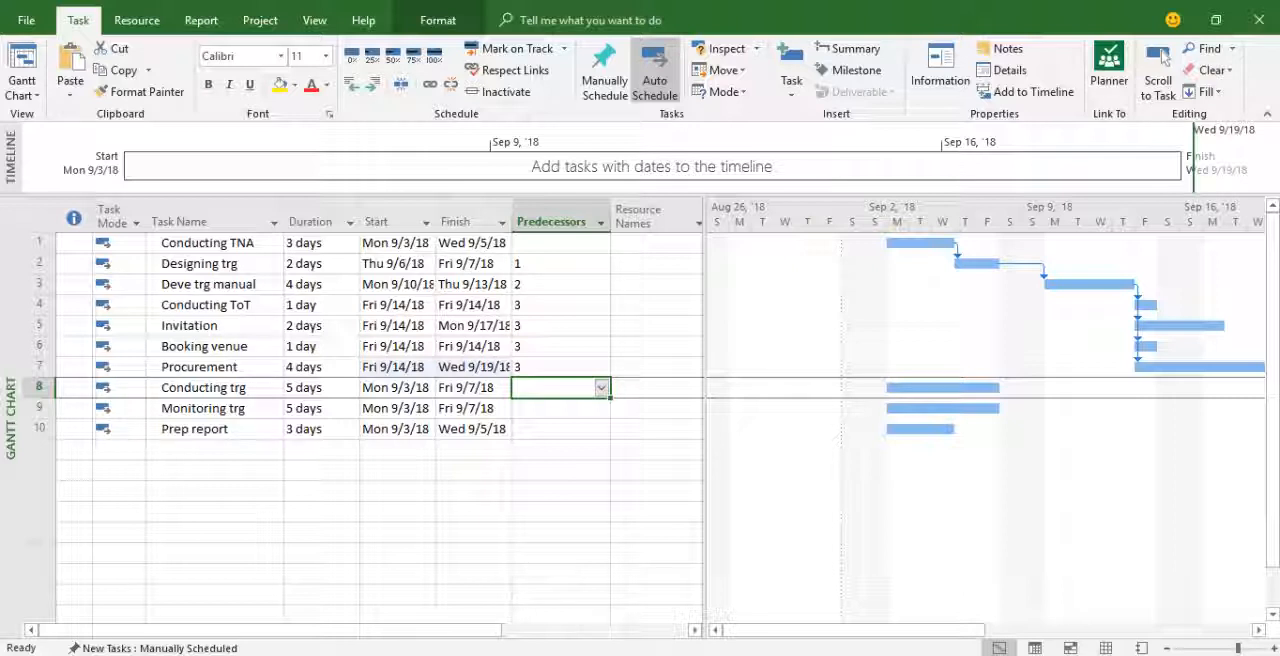
Enter tasks 4,5,6,7 as the predecessors of Conducting trg.
{"action": "type", "text": "4,5,6,7"}
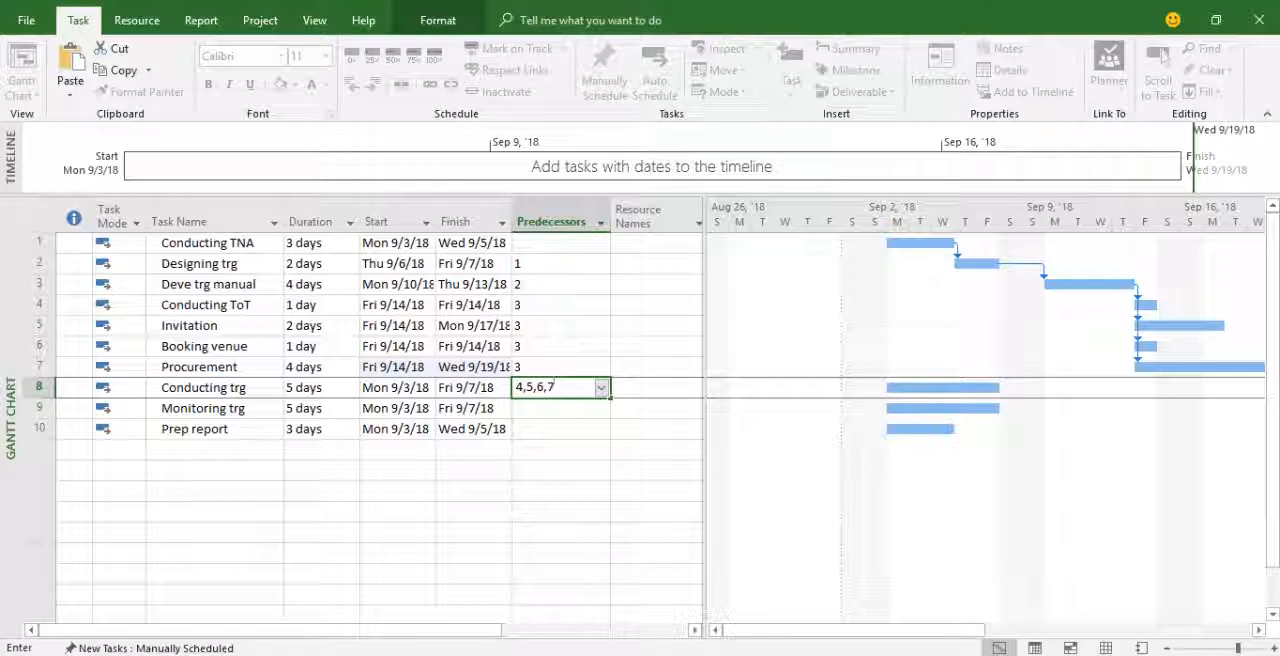
{"action": "key", "text": "Return"}
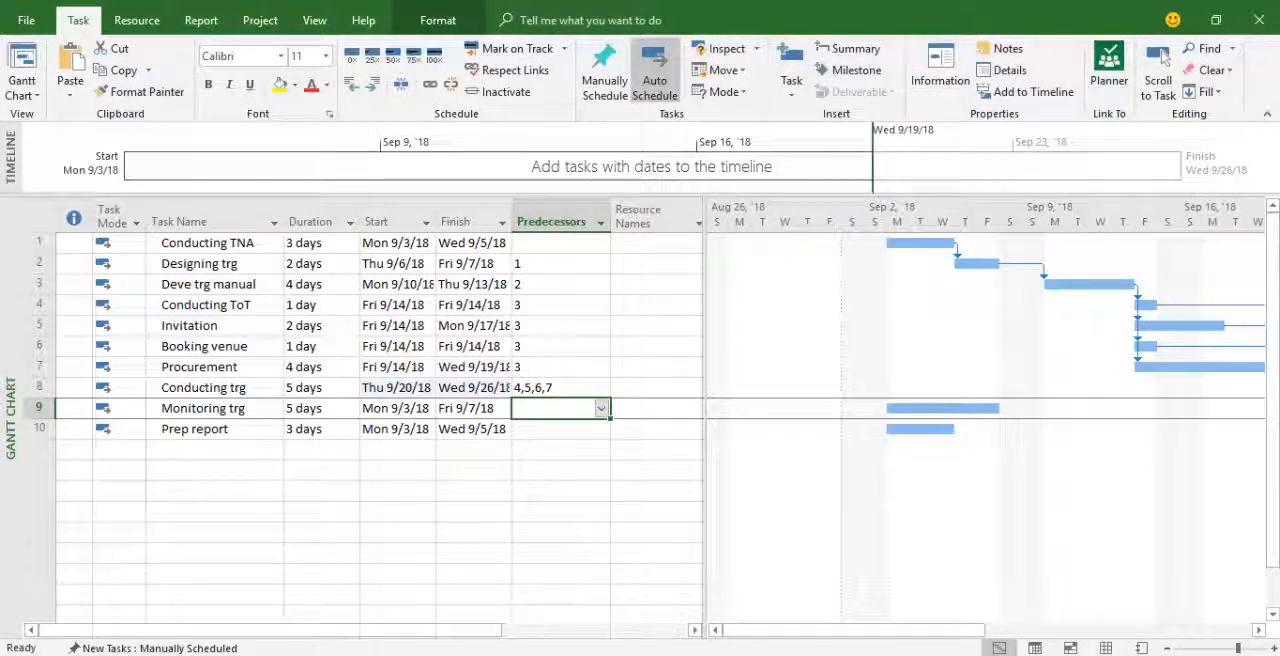
Enter task 8 as the predecessor of Monitoring trg.
{"action": "left_click", "coordinate": [1163, 57]}
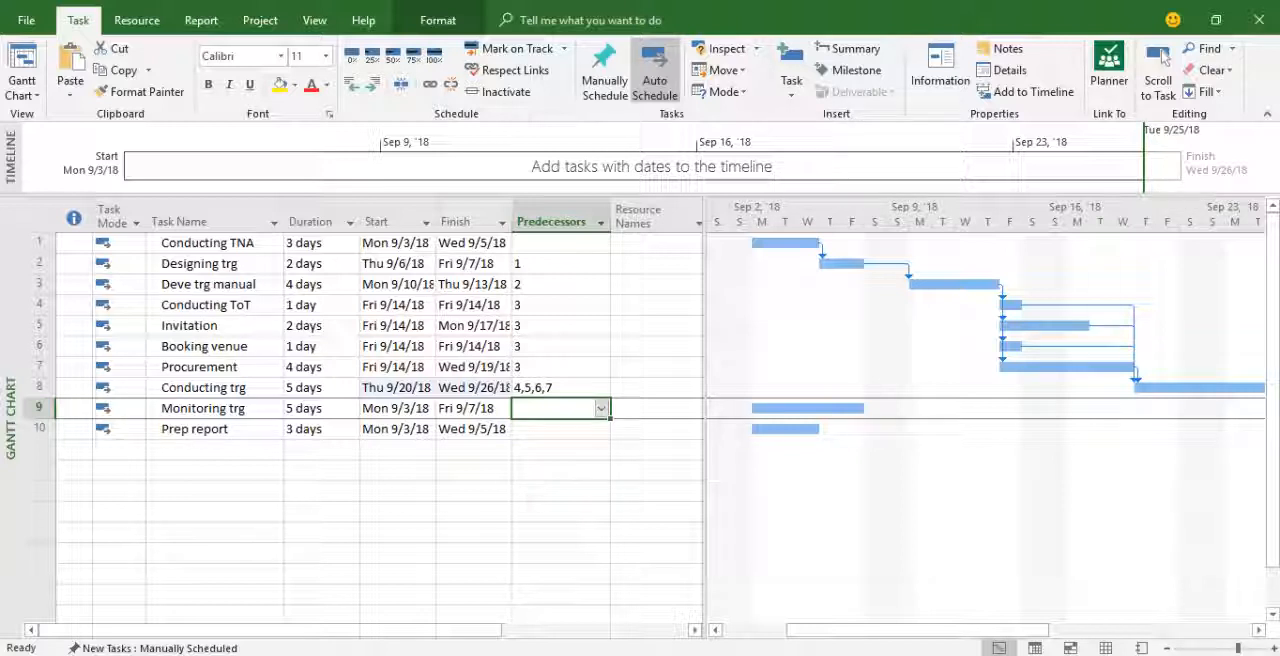
{"action": "type", "text": "8"}
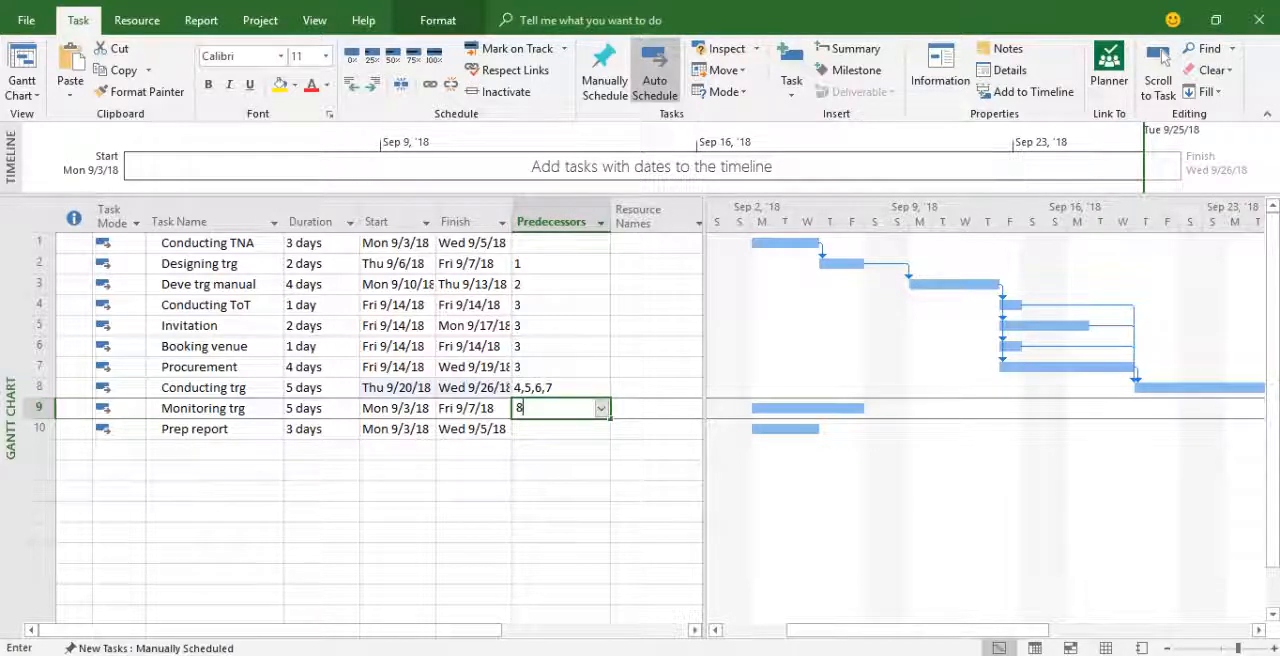
{"action": "key", "text": "Return"}
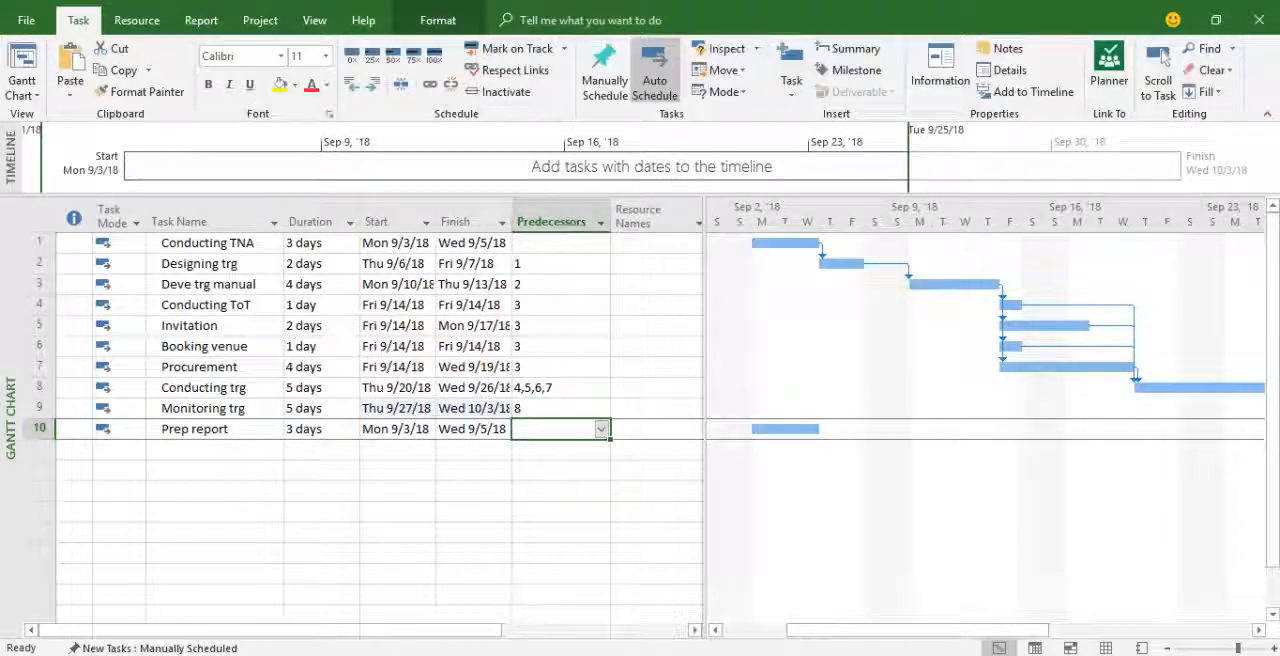
{"action": "scroll", "coordinate": [986, 420], "scroll_direction": "right", "scroll_amount": 9}
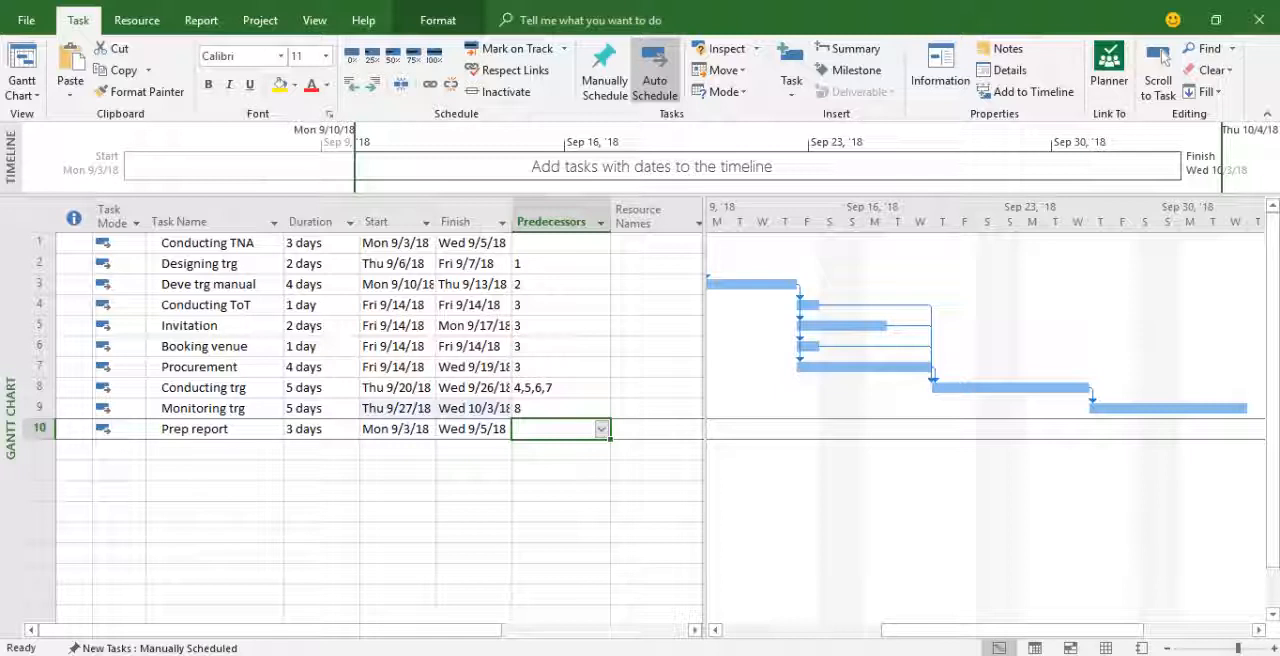
Change the Monitoring trg predecessor to the start-to-start link 8SS.
{"action": "mouse_move", "coordinate": [955, 387]}
{"action": "left_click", "coordinate": [556, 408]}
{"action": "key", "text": "F2"}
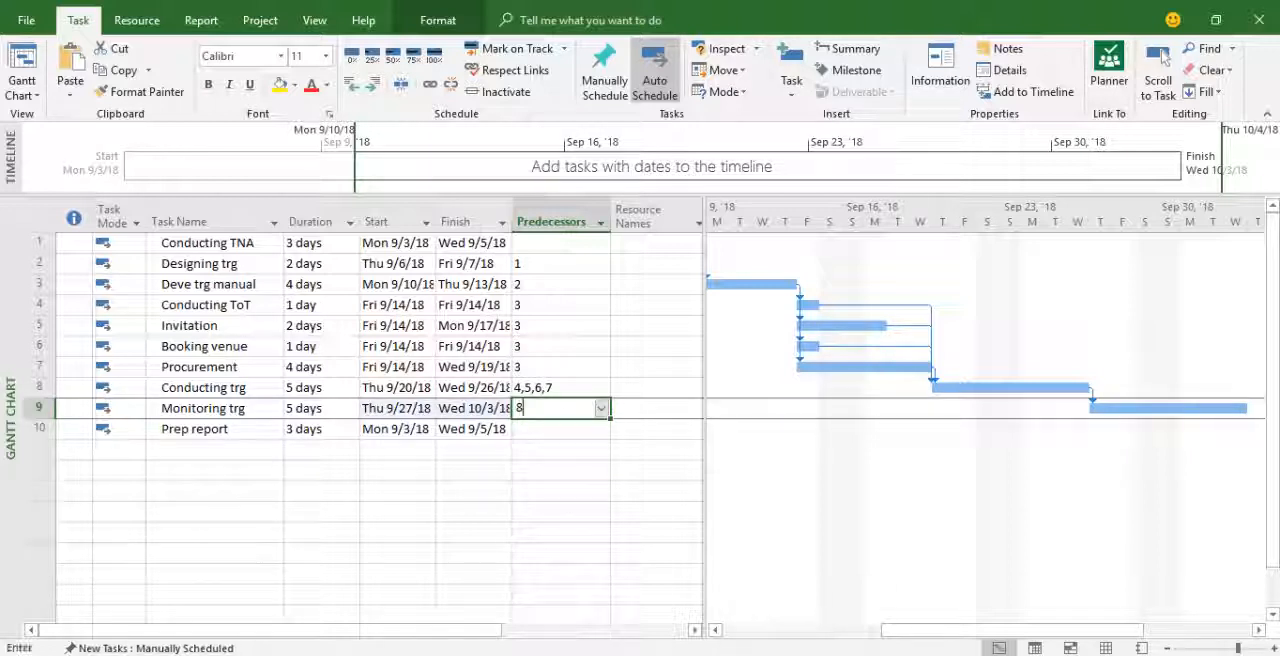
{"action": "type", "text": "SS"}
{"action": "key", "text": "Return"}
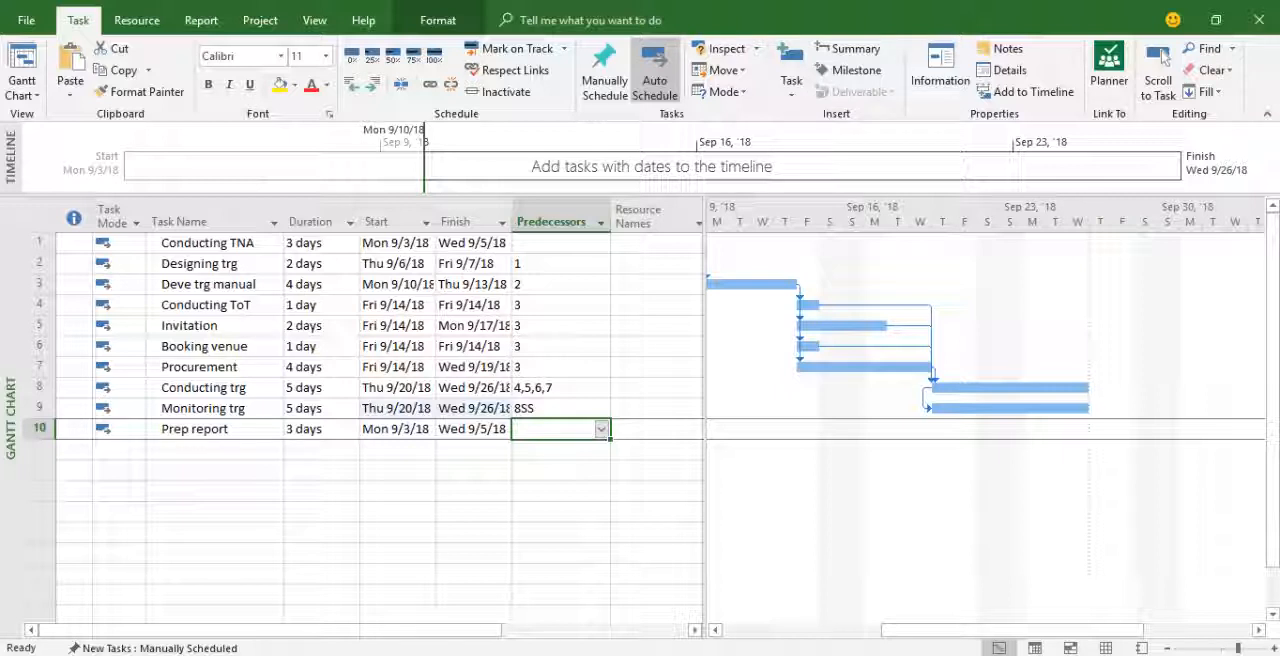
Enter tasks 8,9 as the predecessors of Prep report.
{"action": "type", "text": "8,8"}
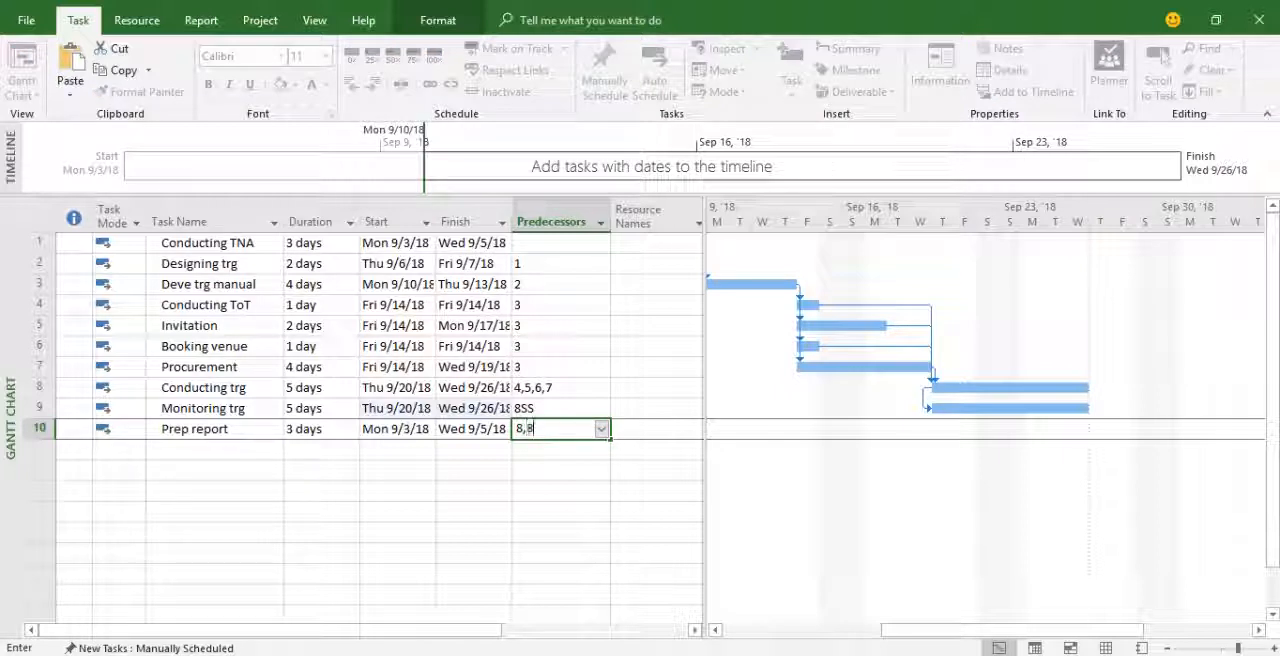
{"action": "key", "text": "BackSpace"}
{"action": "type", "text": "9"}
{"action": "key", "text": "Return"}
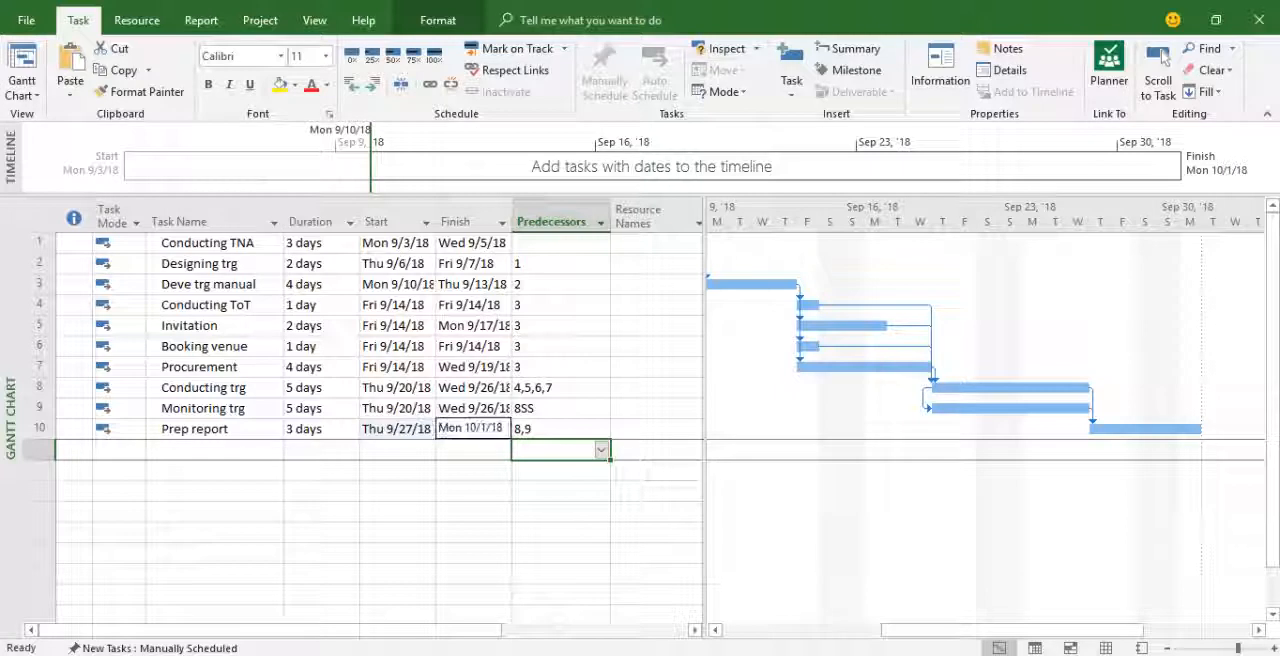
{"action": "left_click", "coordinate": [1160, 62]}
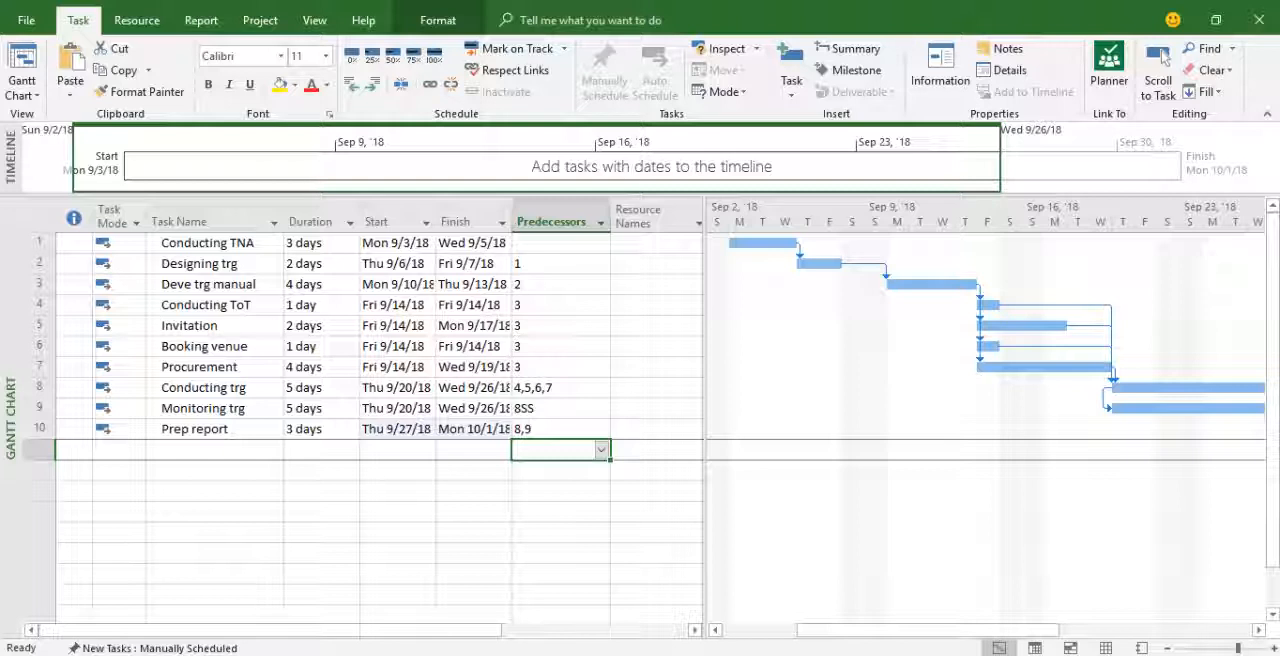
Display the project as a Network Diagram and look along its first task boxes.
{"action": "left_click", "coordinate": [314, 20]}
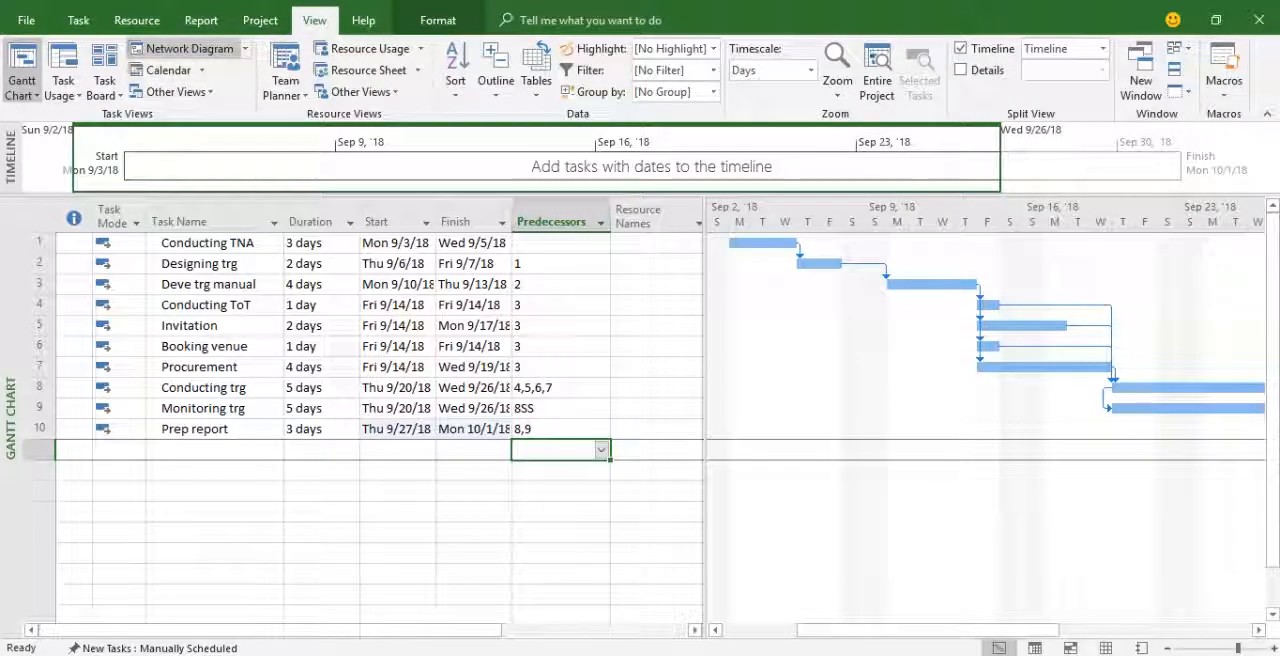
{"action": "left_click", "coordinate": [185, 48]}
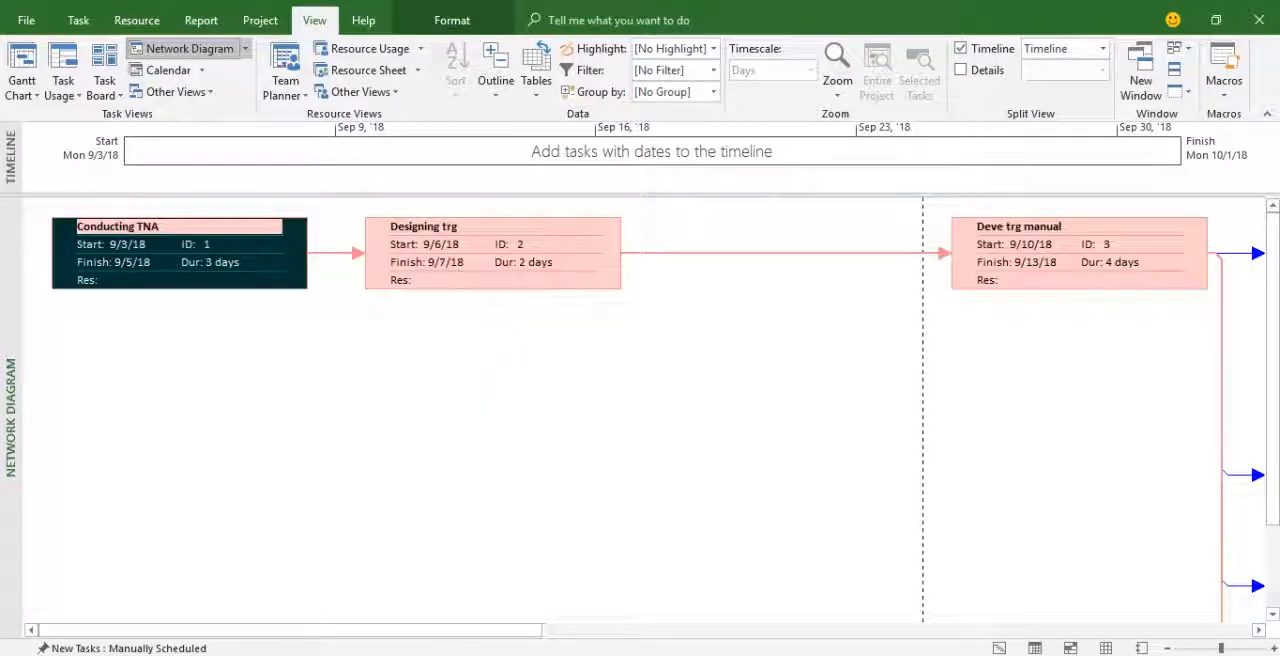
{"action": "mouse_move", "coordinate": [300, 630]}
{"action": "left_mouse_down"}
{"action": "mouse_move", "coordinate": [772, 630]}
{"action": "mouse_move", "coordinate": [437, 630]}
{"action": "left_mouse_up"}
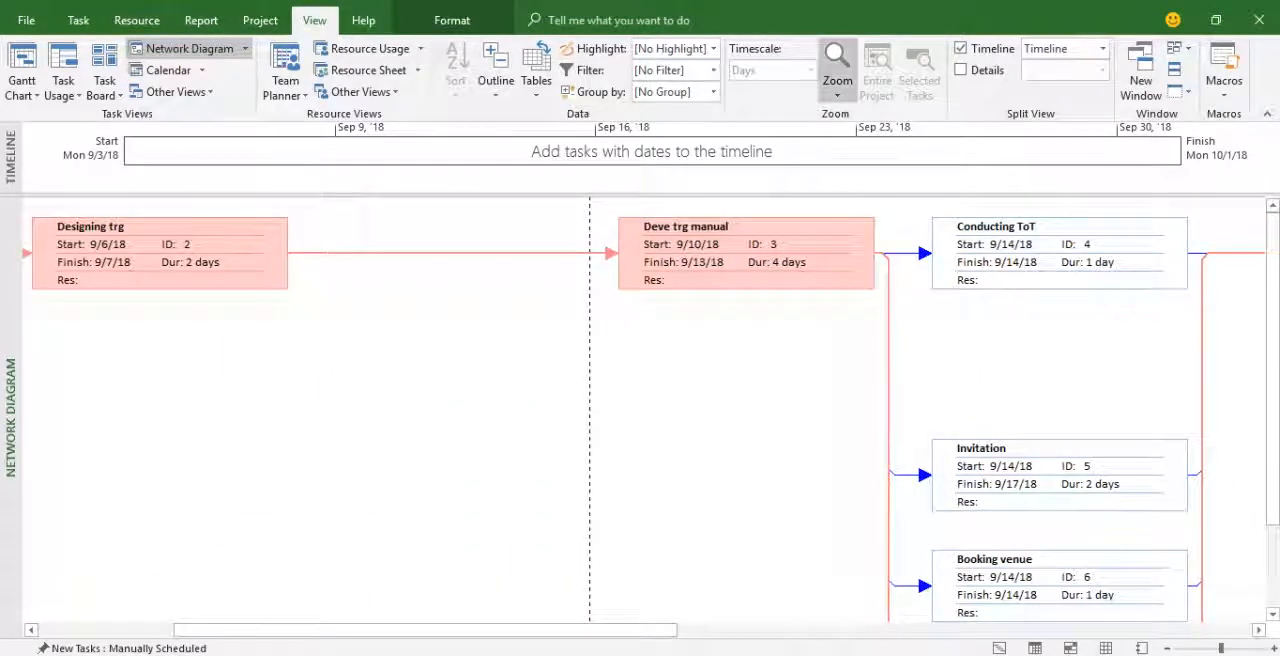
Try a closer zoom on the network diagram, and zoom out until all ten task boxes fit in view.
{"action": "left_click", "coordinate": [837, 82]}
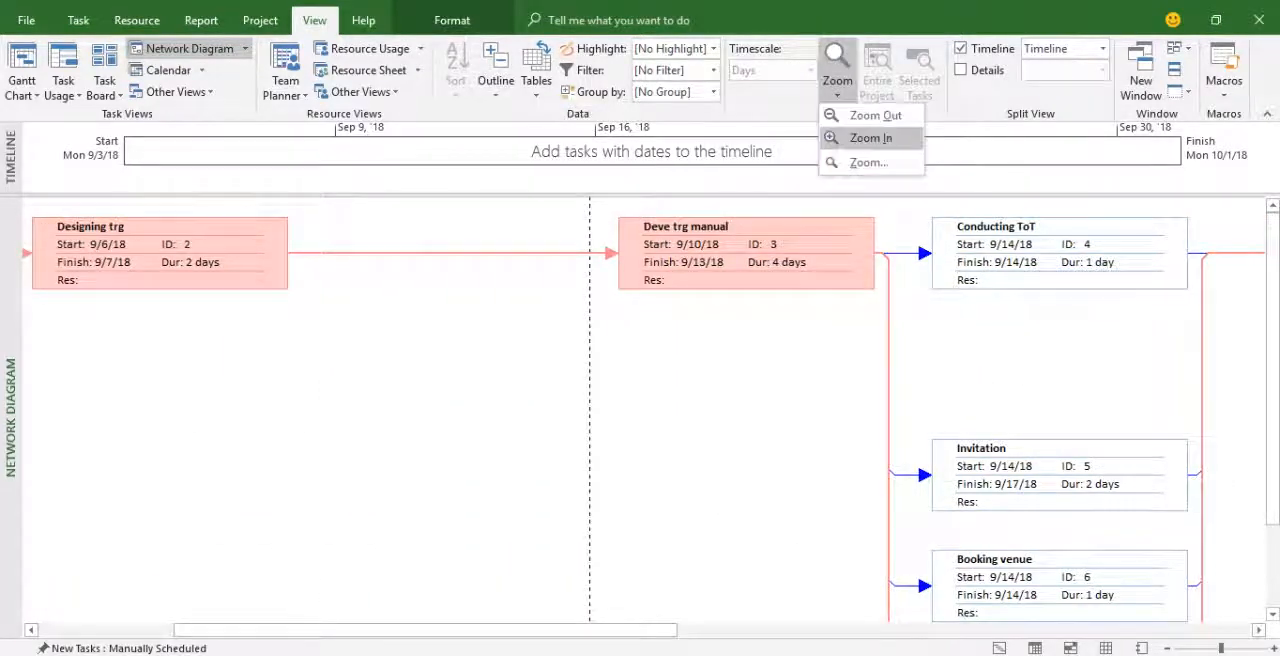
{"action": "left_click", "coordinate": [866, 138]}
{"action": "left_click", "coordinate": [837, 82]}
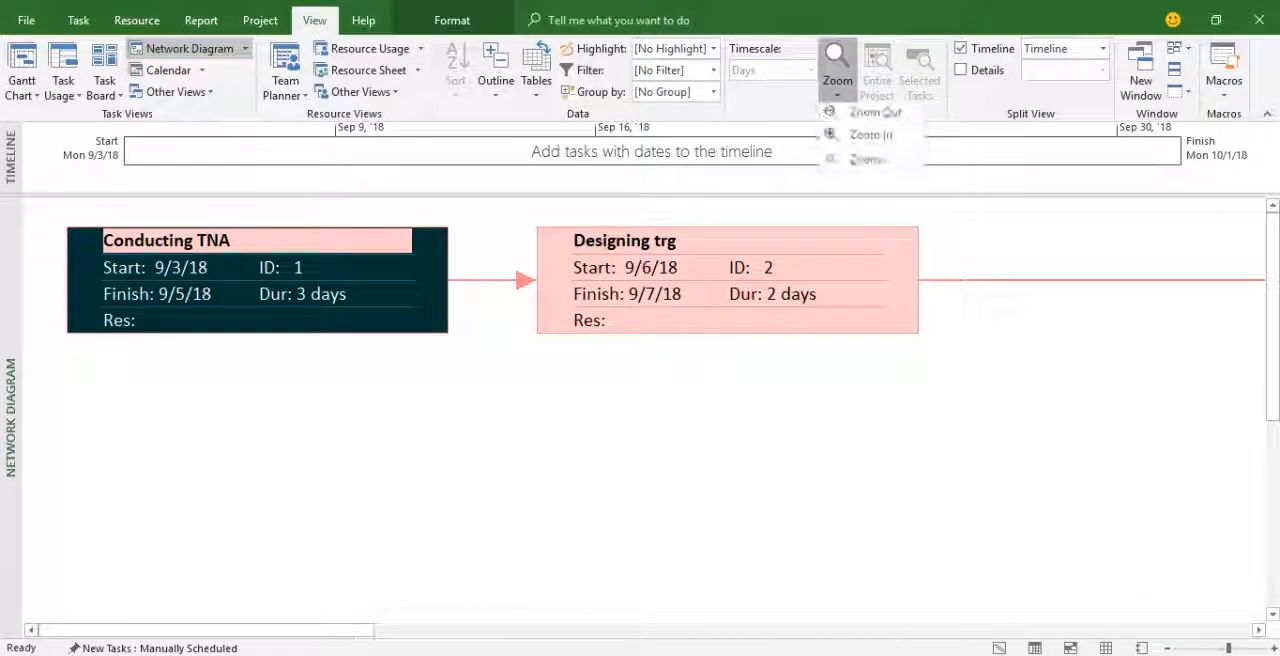
{"action": "left_click", "coordinate": [837, 82]}
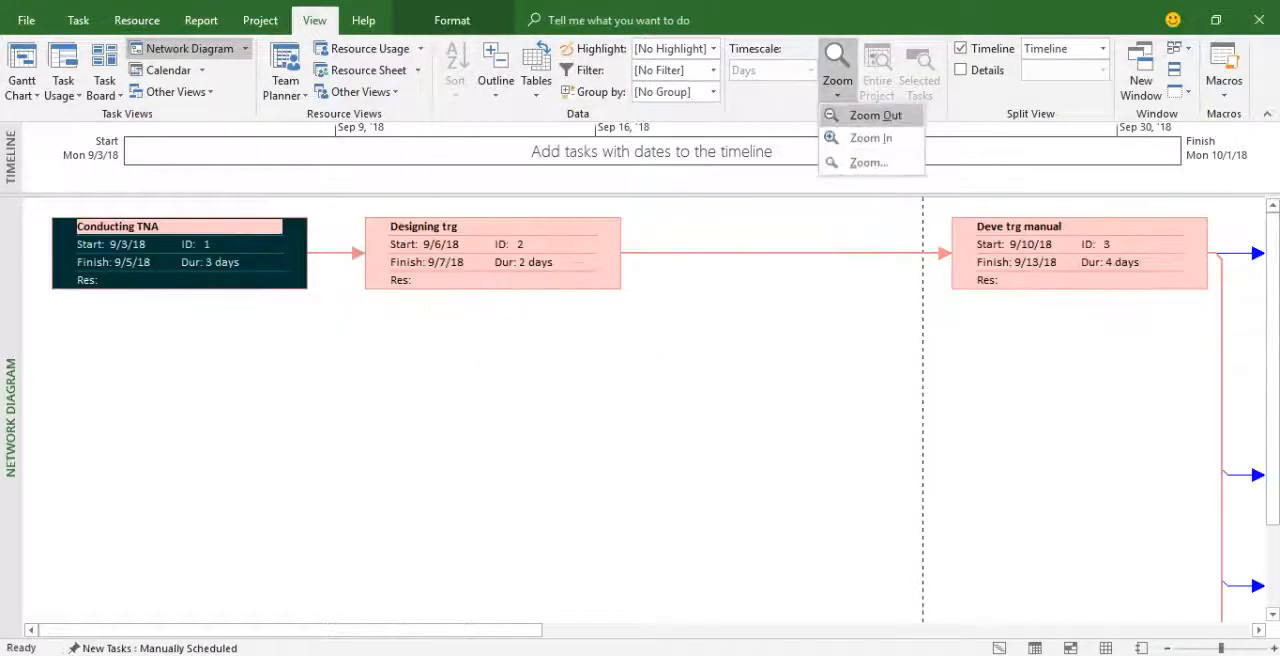
{"action": "left_click", "coordinate": [872, 115]}
{"action": "left_click", "coordinate": [837, 82]}
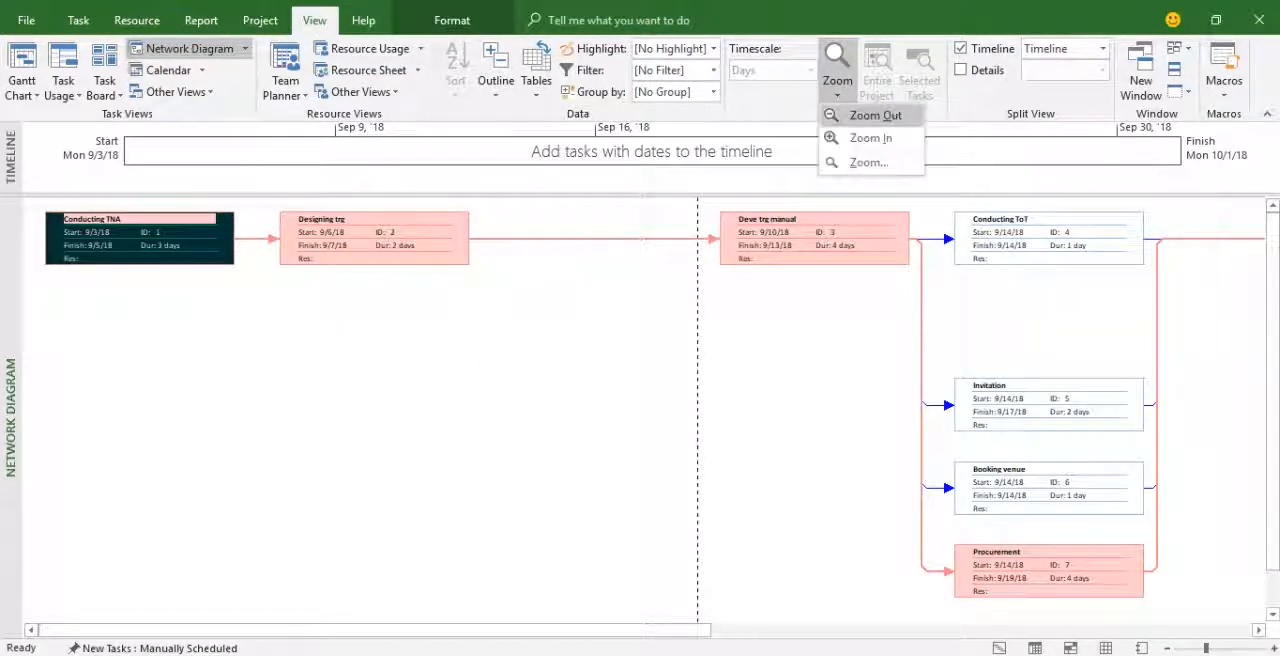
{"action": "left_click", "coordinate": [872, 115]}
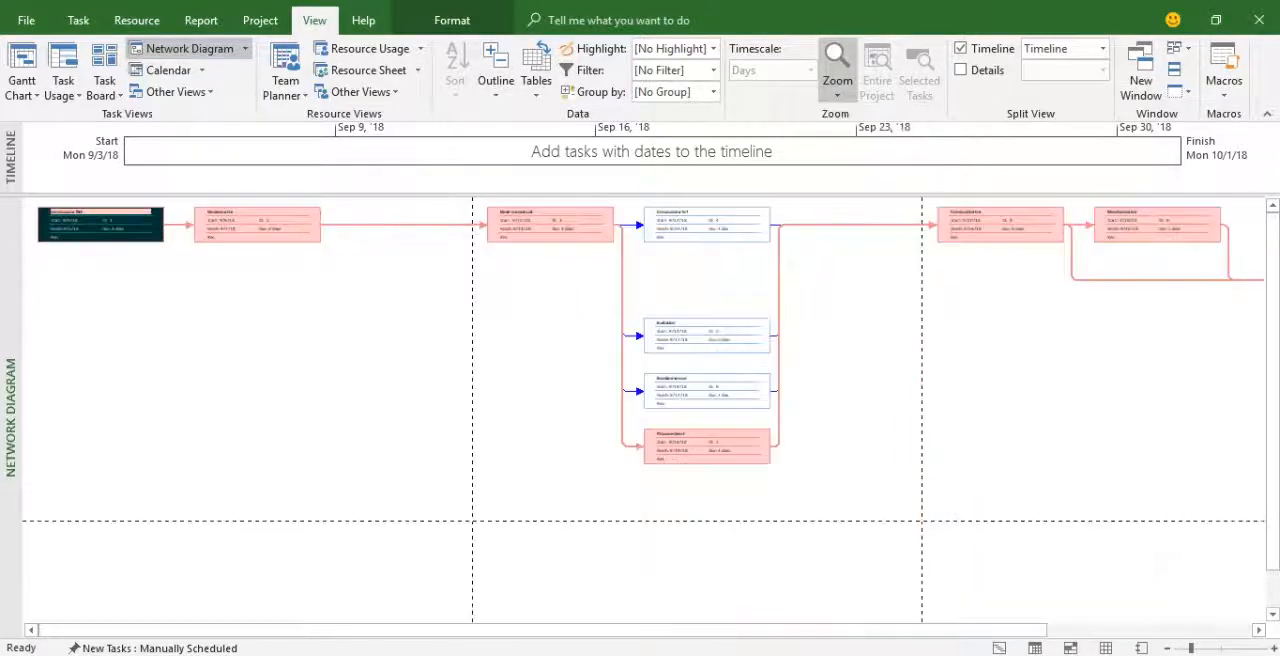
{"action": "left_click", "coordinate": [837, 82]}
{"action": "left_click", "coordinate": [872, 115]}
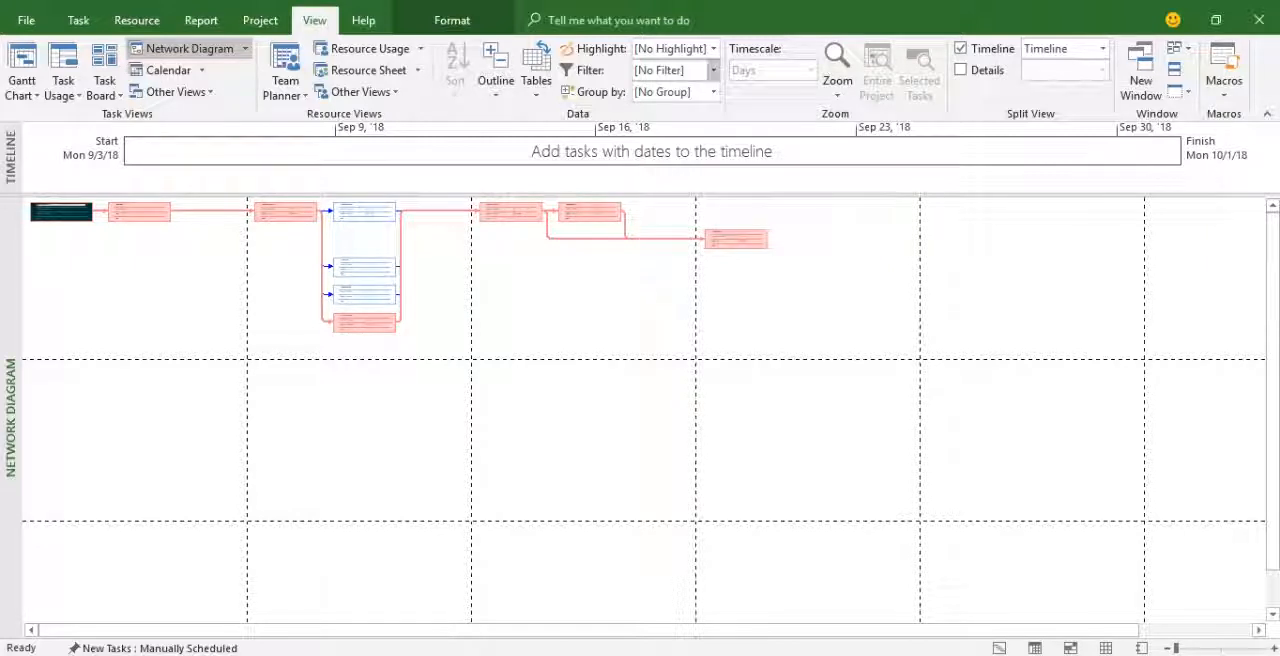
Zoom the network diagram back in three levels so the task box details are readable.
{"action": "left_click", "coordinate": [837, 85]}
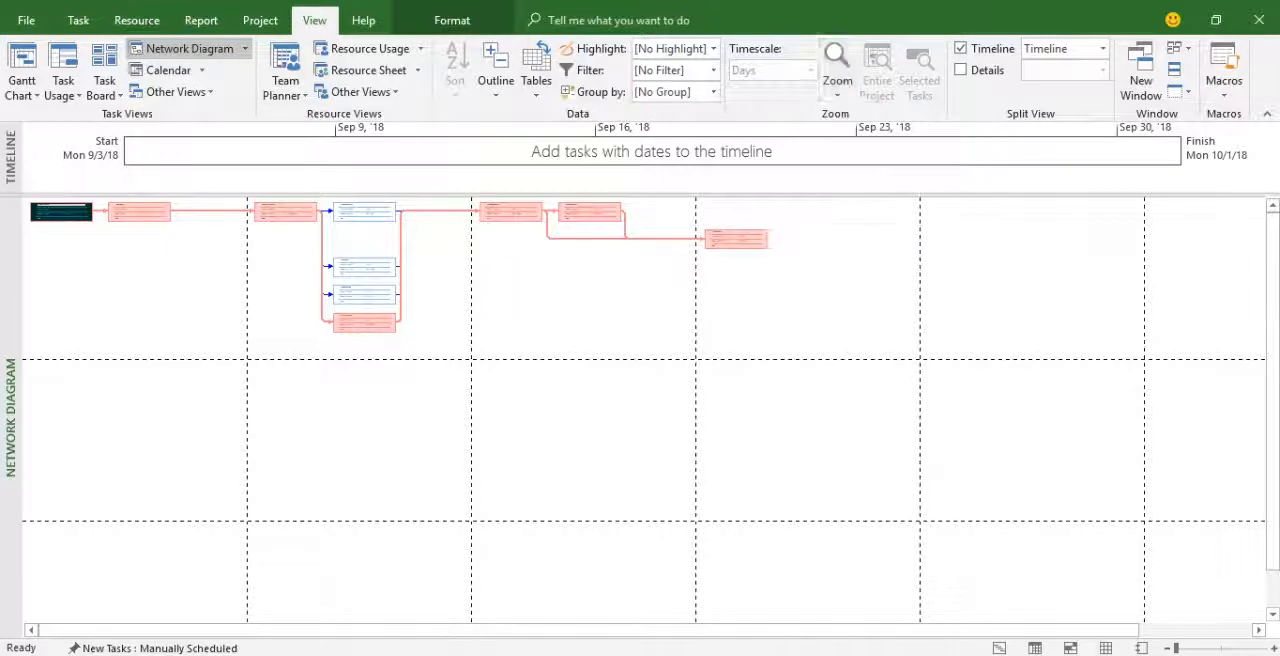
{"action": "left_click", "coordinate": [870, 138]}
{"action": "left_click", "coordinate": [837, 85]}
{"action": "left_click", "coordinate": [870, 138]}
{"action": "left_click", "coordinate": [837, 85]}
{"action": "left_click", "coordinate": [870, 138]}
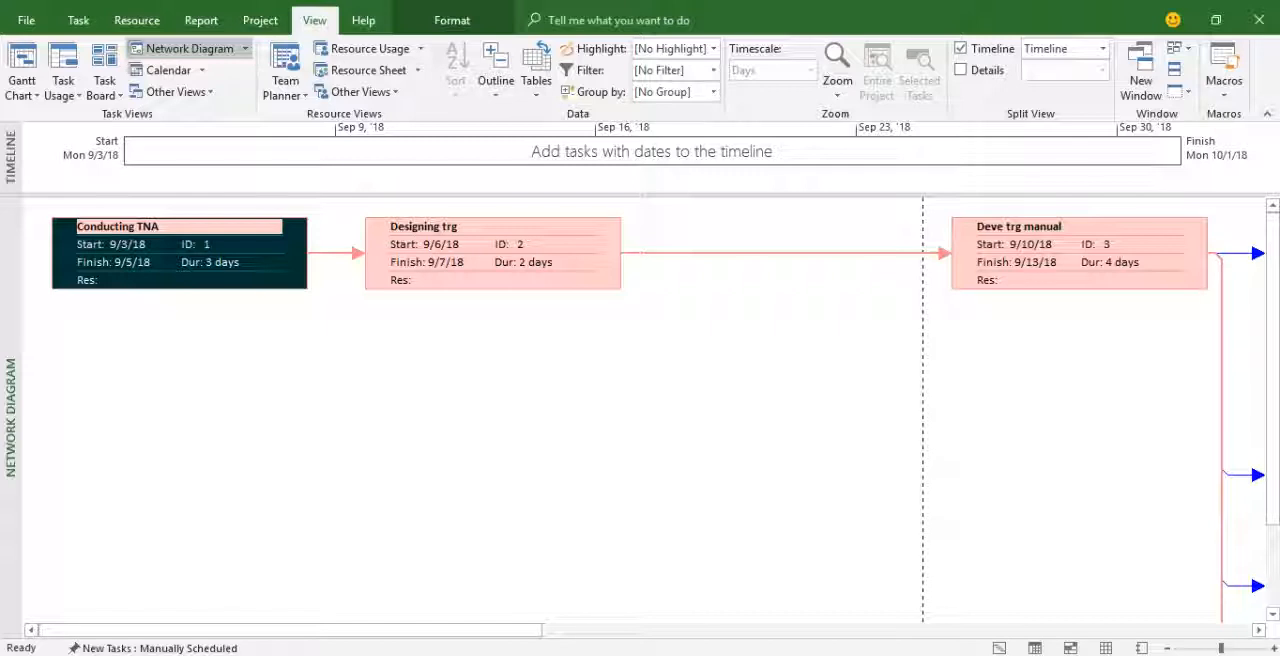
Follow the network diagram from Designing trg through the parallel tasks to Conducting trg.
{"action": "left_click", "coordinate": [1259, 630]}
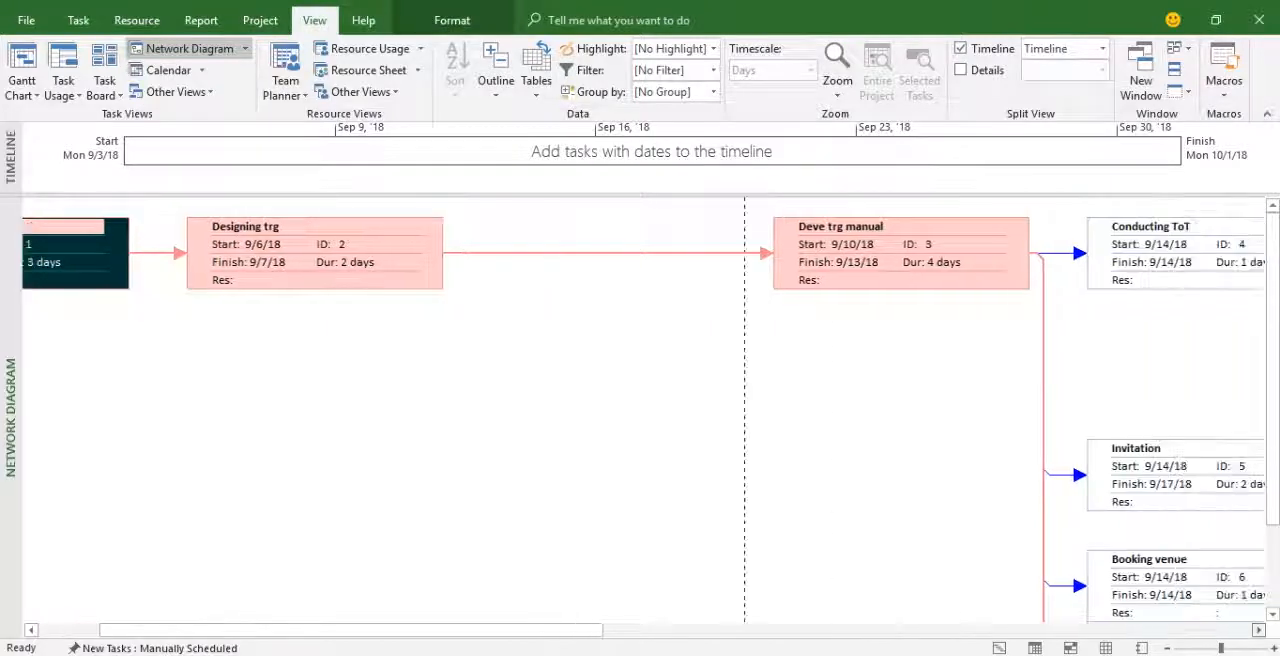
{"action": "left_click", "coordinate": [1259, 630]}
{"action": "left_click", "coordinate": [1259, 630]}
{"action": "left_click", "coordinate": [1259, 630]}
{"action": "left_click", "coordinate": [1259, 630]}
{"action": "left_click", "coordinate": [1259, 630]}
{"action": "left_click", "coordinate": [1259, 630]}
{"action": "left_click", "coordinate": [1259, 630]}
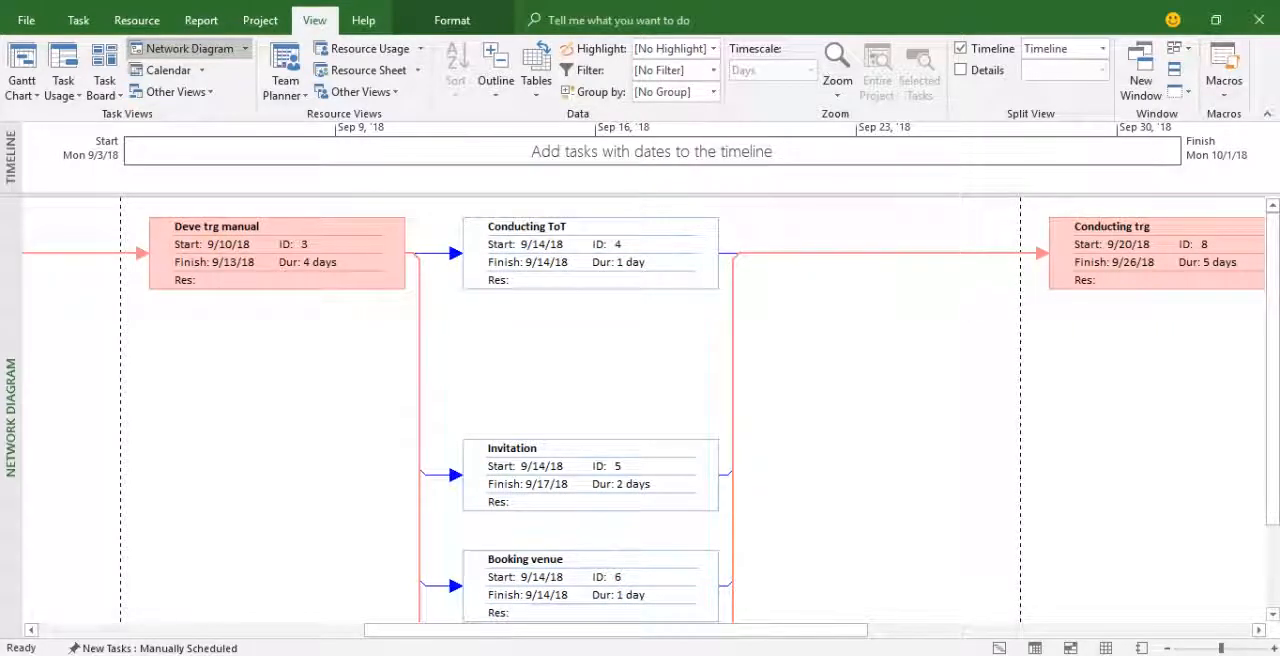
{"action": "mouse_move", "coordinate": [1273, 370]}
{"action": "left_mouse_down"}
{"action": "mouse_move", "coordinate": [1273, 398]}
{"action": "mouse_move", "coordinate": [1273, 370]}
{"action": "left_mouse_up"}
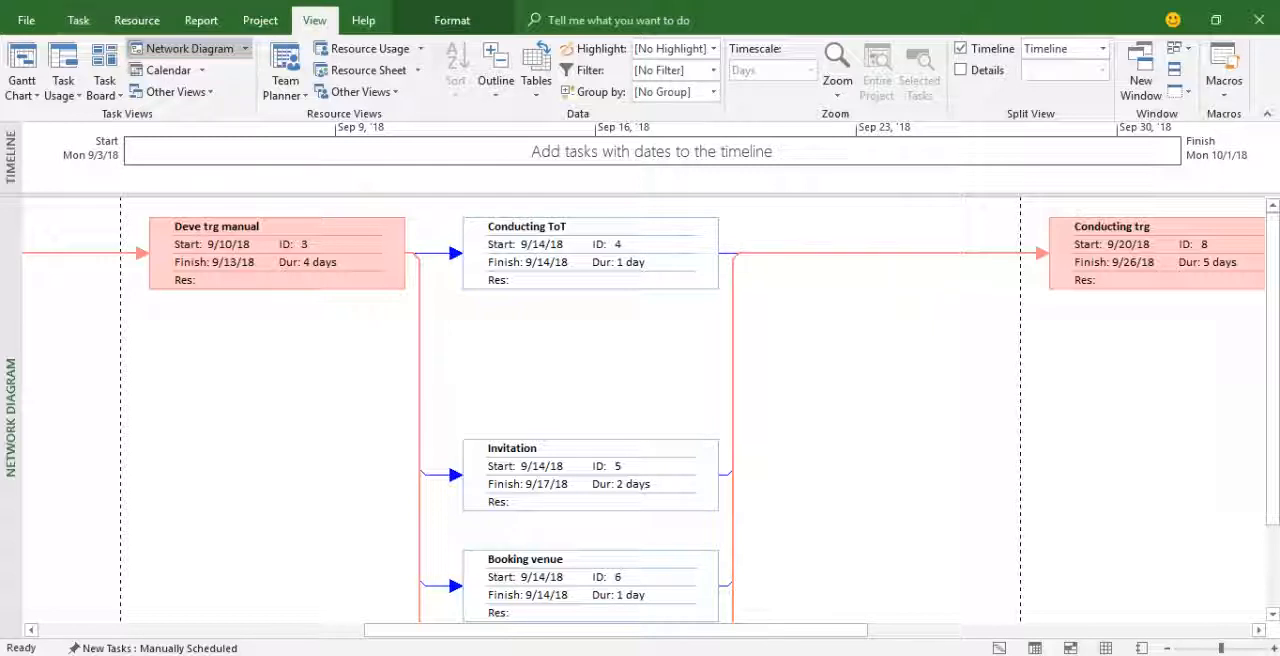
Examine the details of the first three task boxes and the critical path through Procurement in the network diagram.
{"action": "scroll", "coordinate": [640, 410], "scroll_direction": "left", "scroll_amount": 2}
{"action": "scroll", "coordinate": [640, 410], "scroll_direction": "left", "scroll_amount": 10}
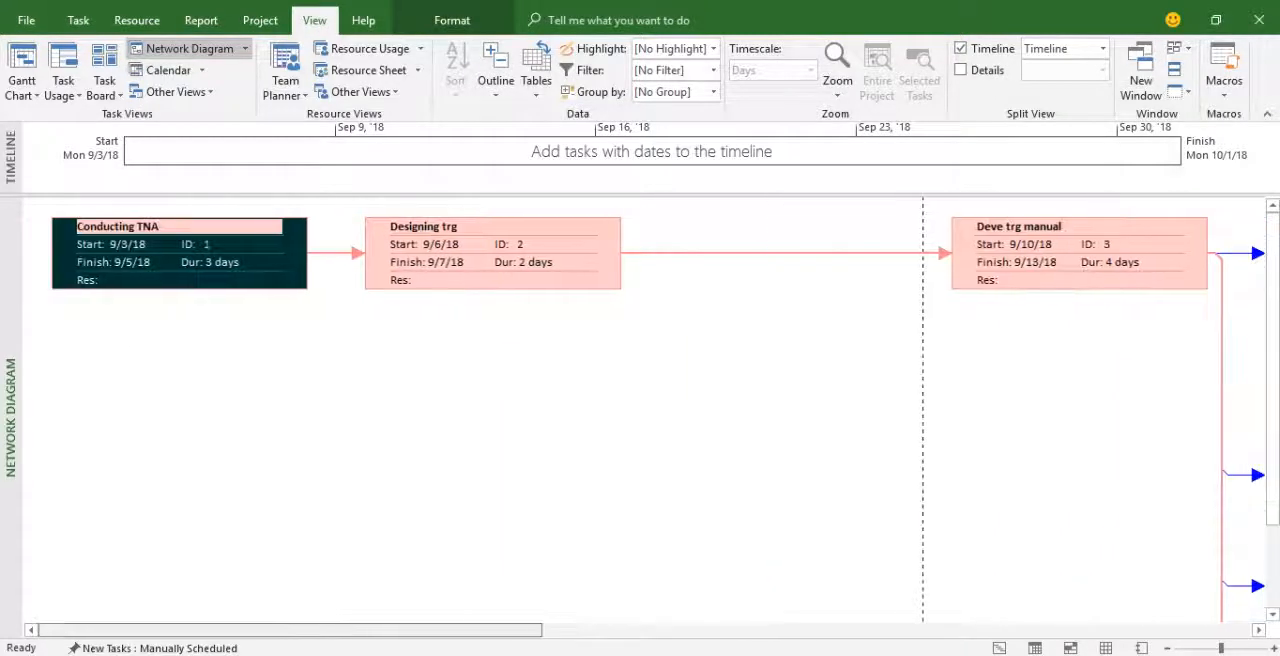
{"action": "left_click", "coordinate": [438, 262]}
{"action": "left_click", "coordinate": [230, 245]}
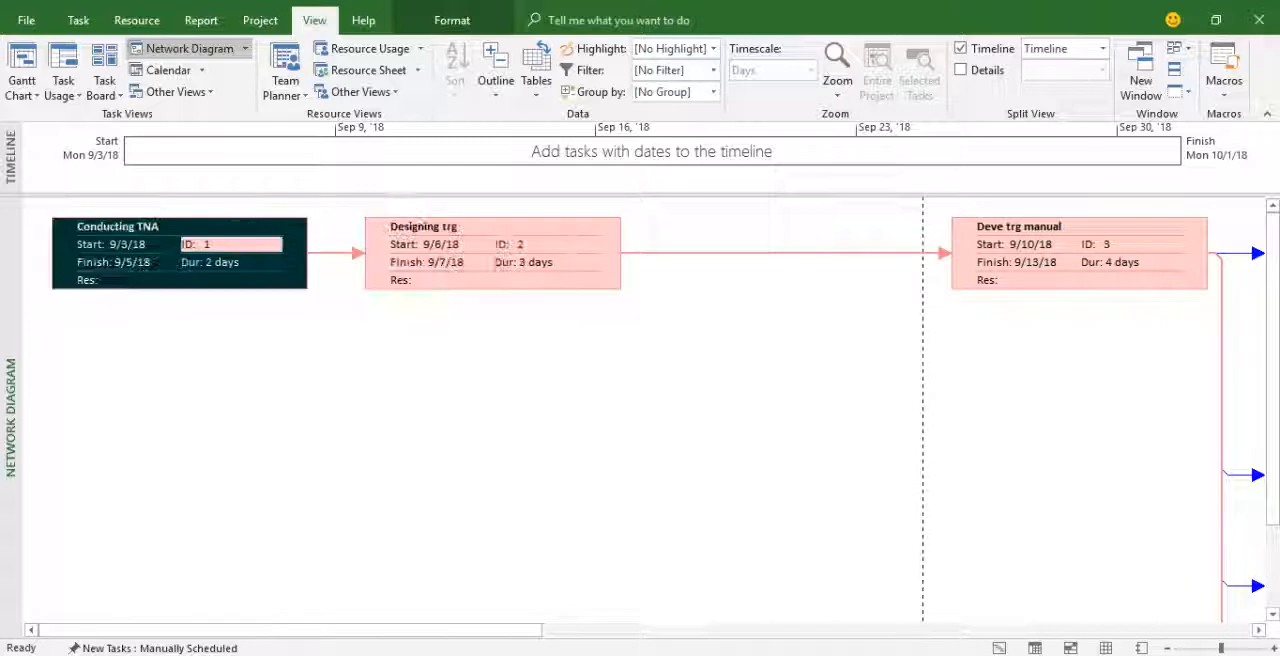
{"action": "left_click", "coordinate": [1027, 245]}
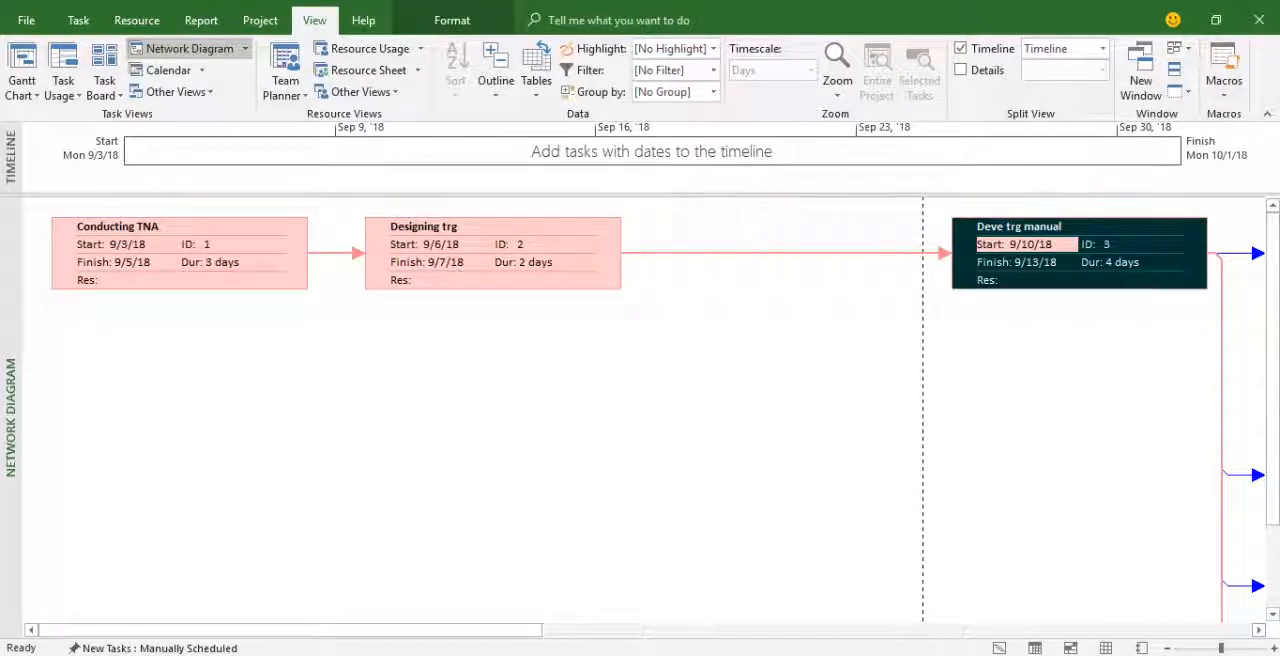
{"action": "scroll", "coordinate": [640, 410], "scroll_direction": "right", "scroll_amount": 10}
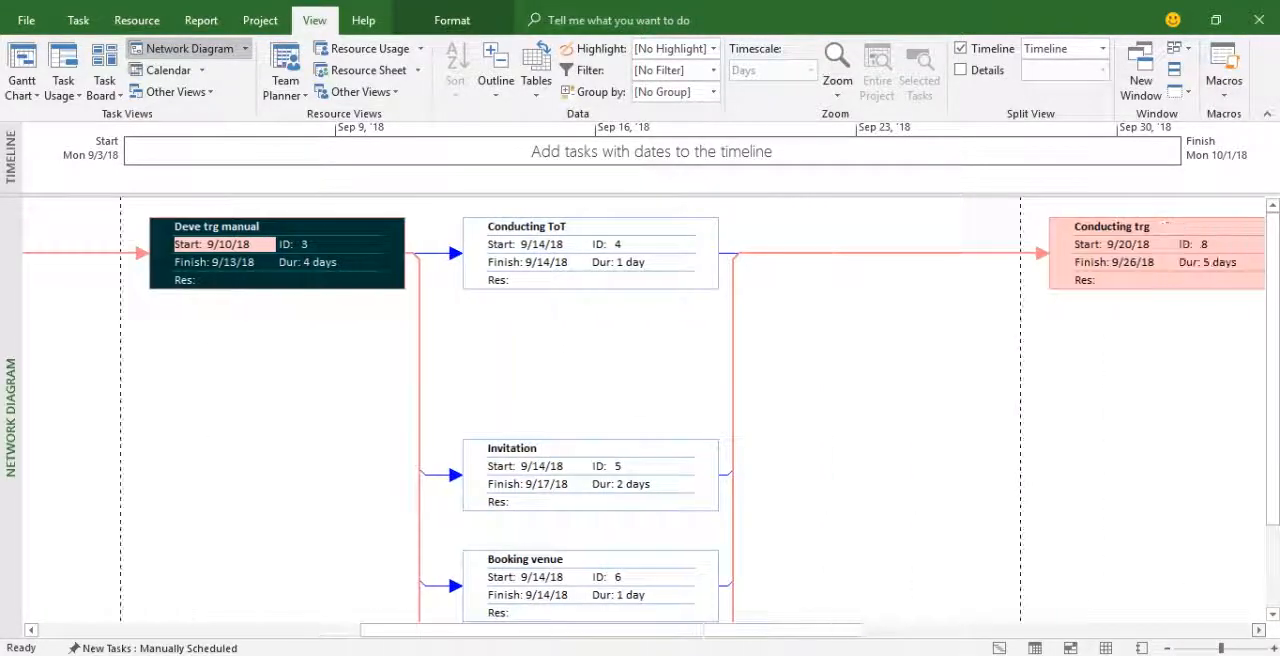
{"action": "scroll", "coordinate": [640, 410], "scroll_direction": "down", "scroll_amount": 3}
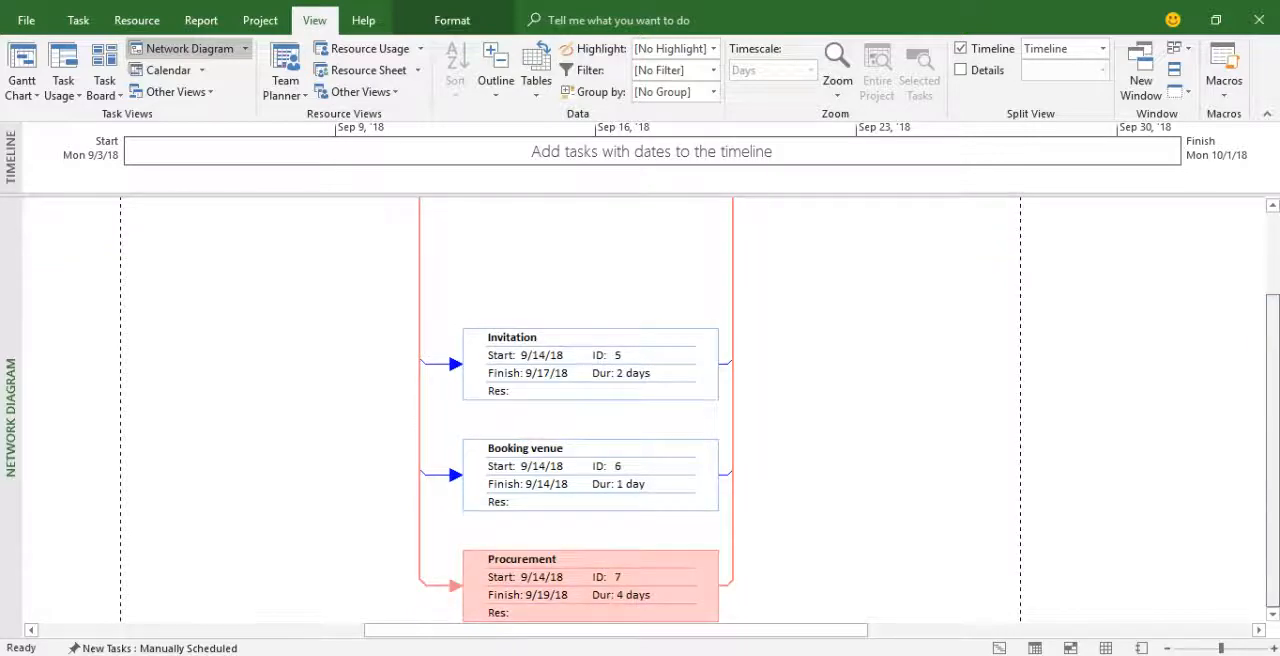
{"action": "scroll", "coordinate": [640, 410], "scroll_direction": "up", "scroll_amount": 3}
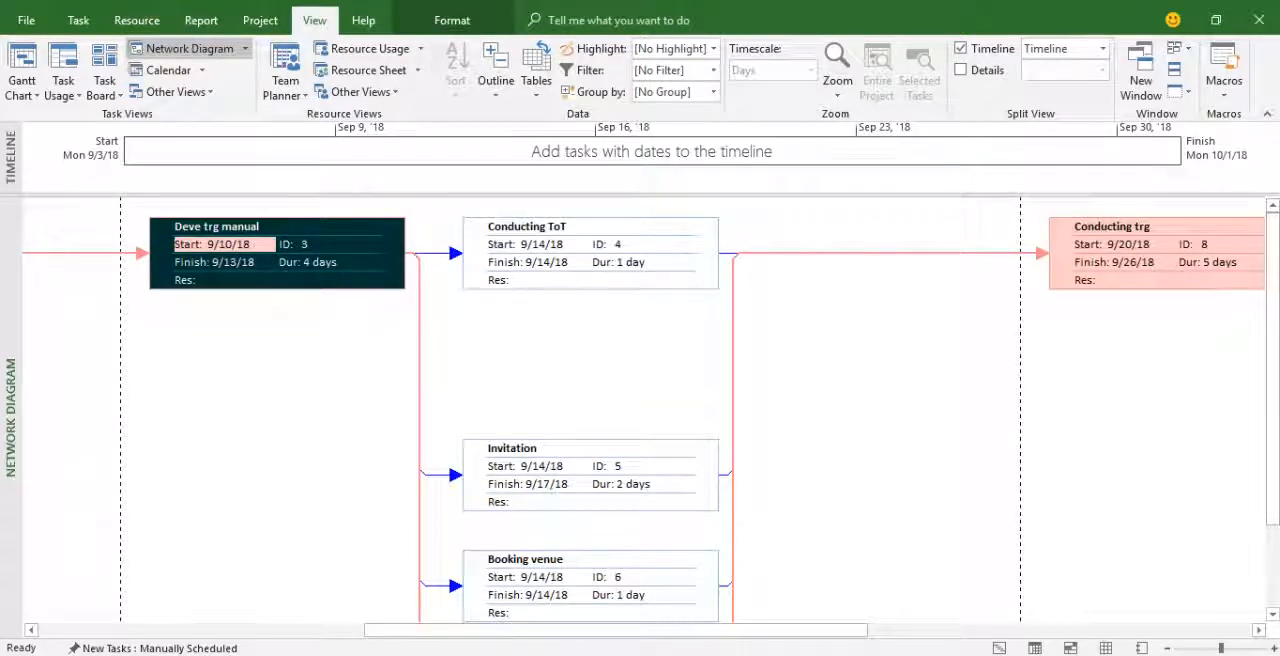
{"action": "scroll", "coordinate": [640, 410], "scroll_direction": "left", "scroll_amount": 6}
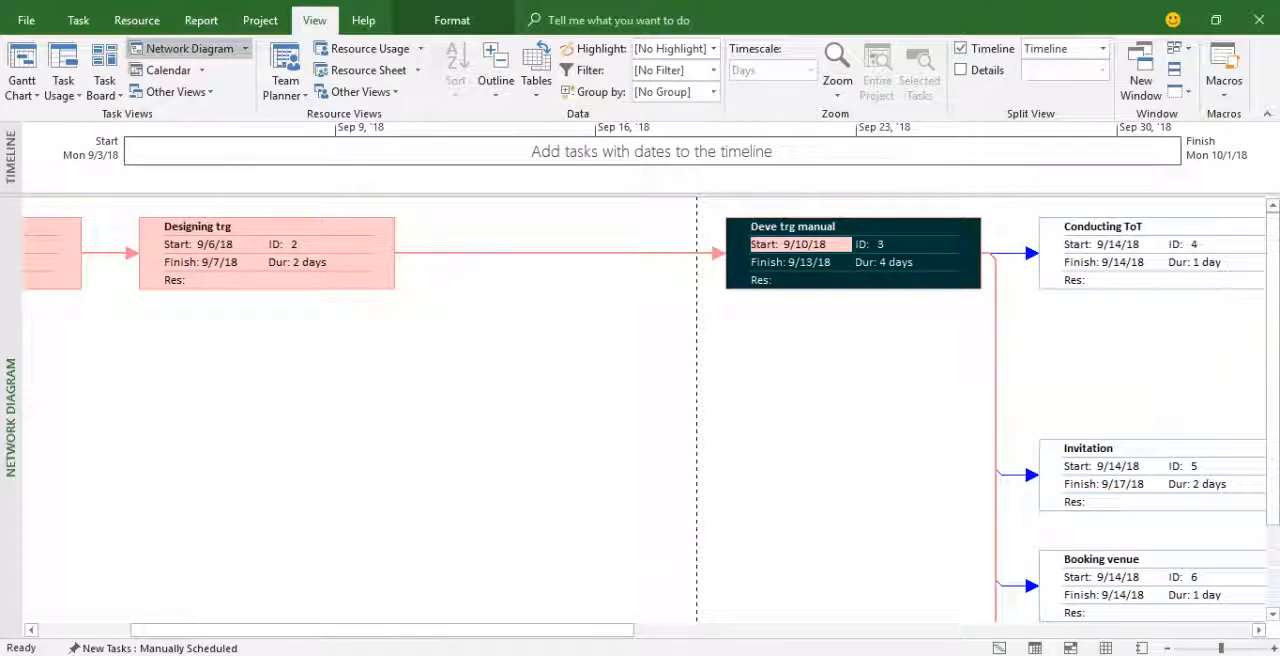
View the tasks in the Calendar, return to the Gantt Chart and widen its bar area up to the Predecessors column.
{"action": "left_click", "coordinate": [166, 70]}
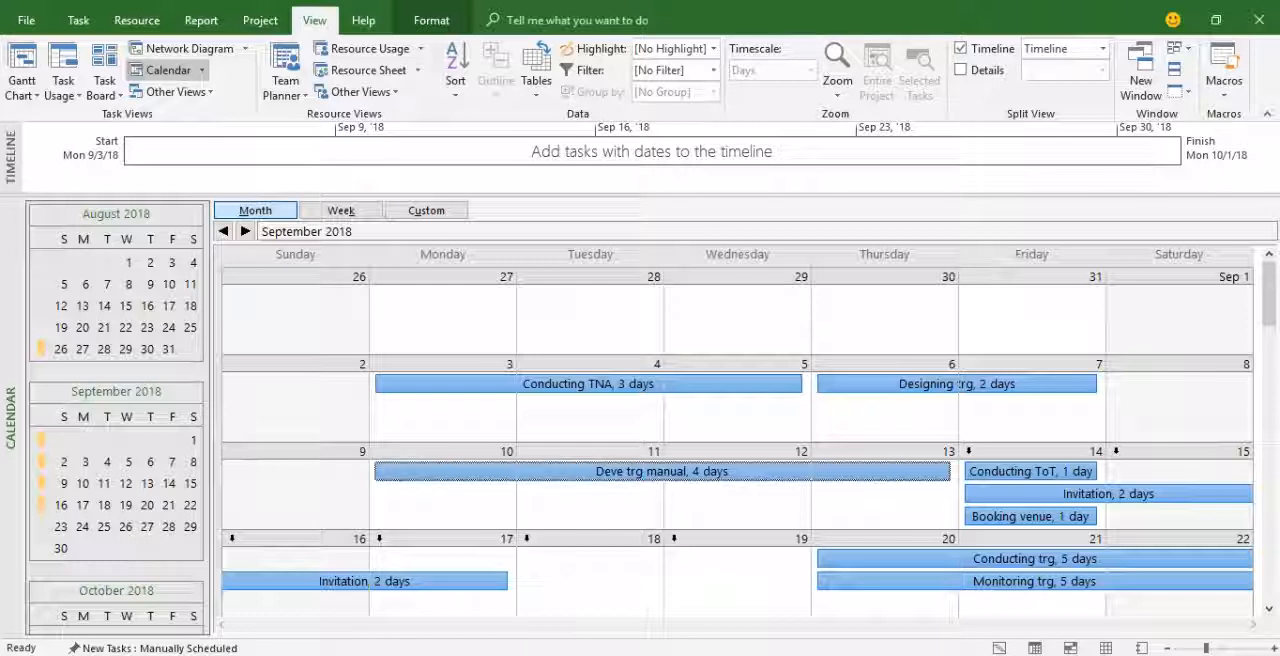
{"action": "left_click", "coordinate": [22, 62]}
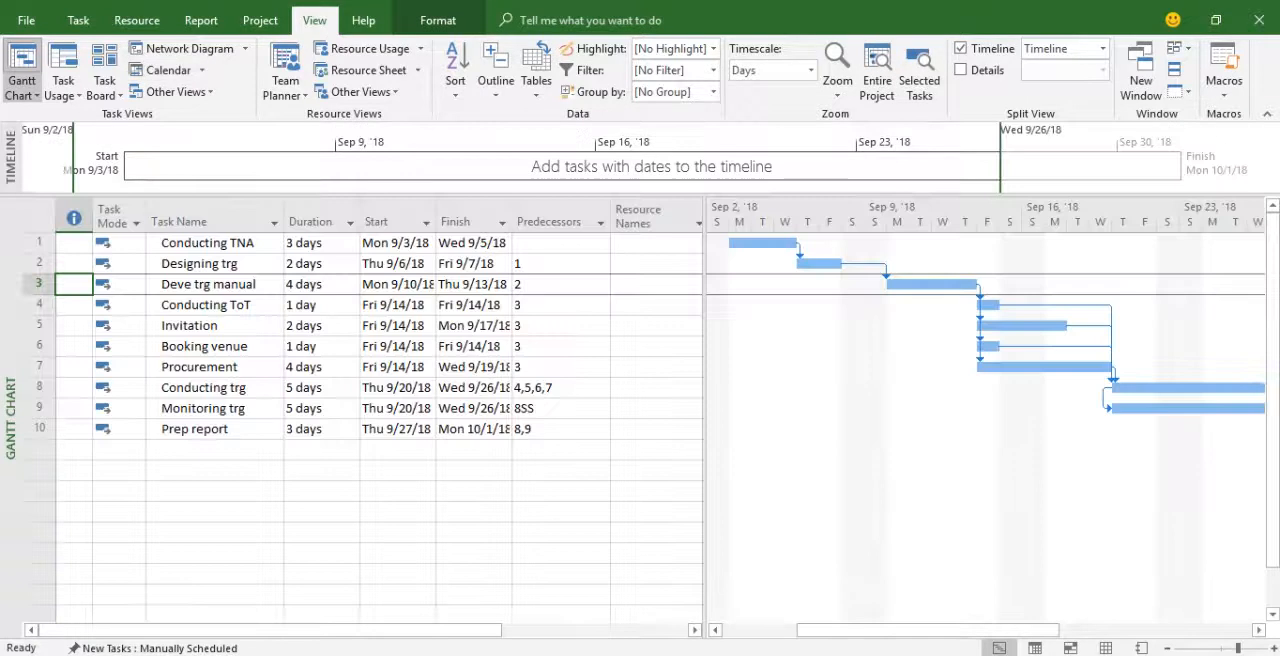
{"action": "left_click_drag", "start_coordinate": [704, 400], "coordinate": [618, 400]}
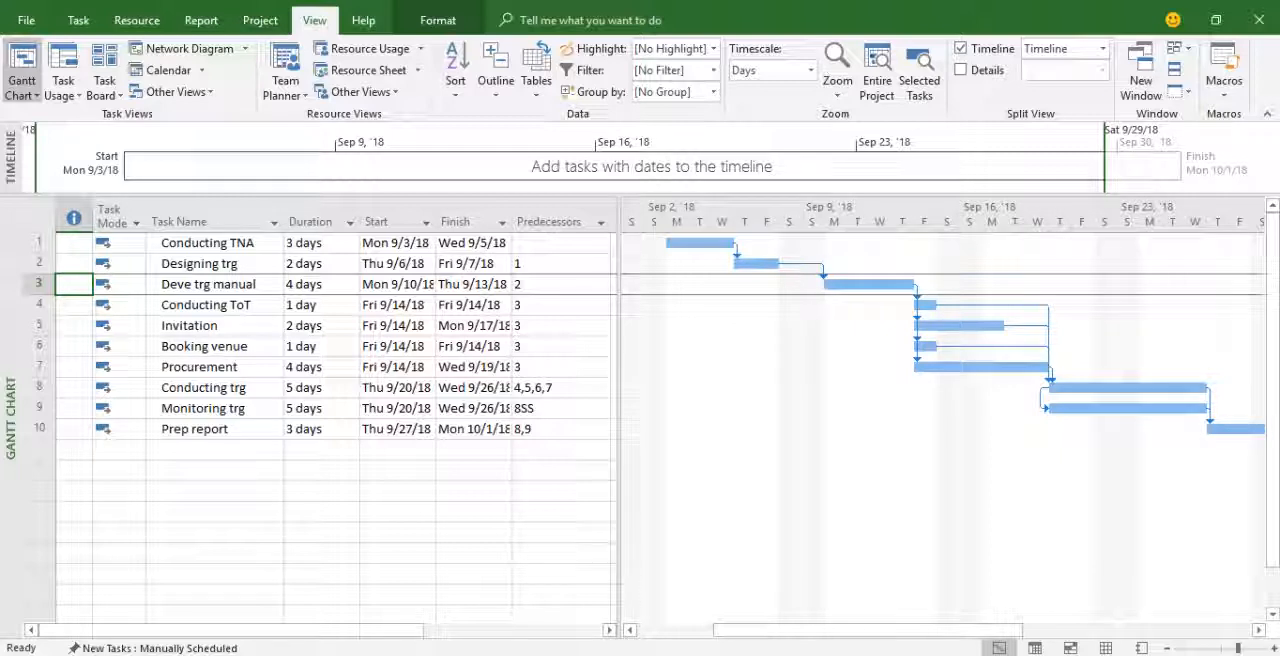
Turn on Critical Tasks highlighting in the Gantt chart and show the Project Summary Task.
{"action": "left_click", "coordinate": [438, 20]}
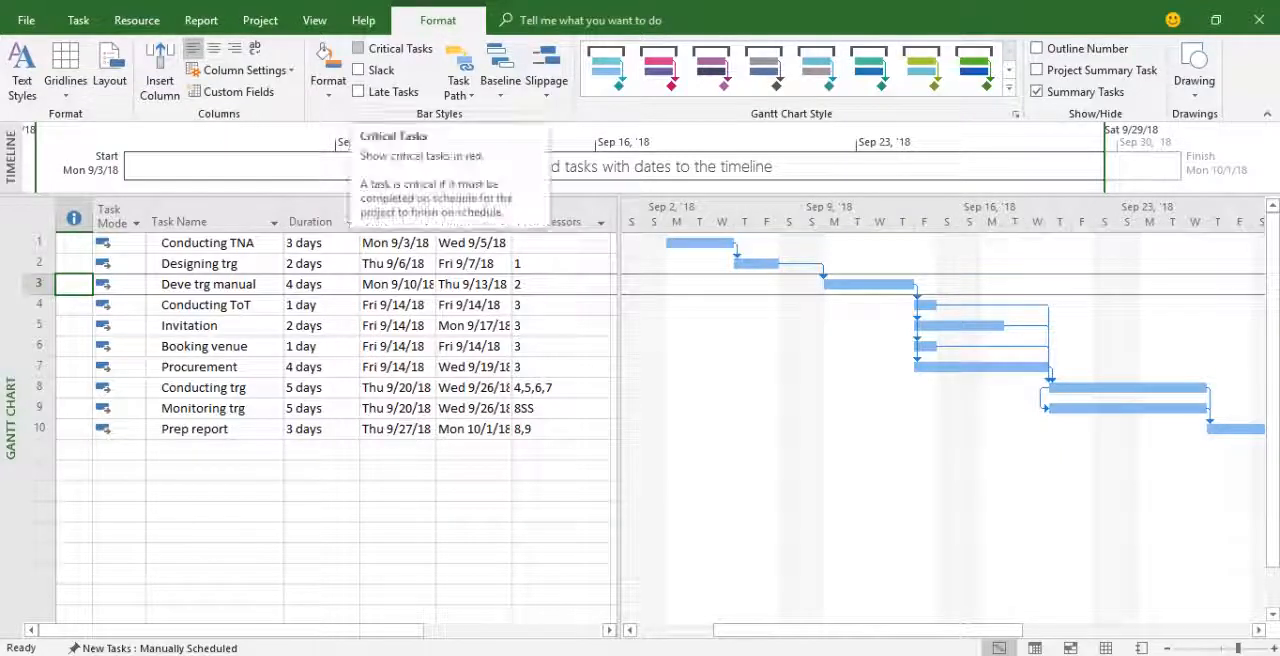
{"action": "left_click", "coordinate": [358, 48]}
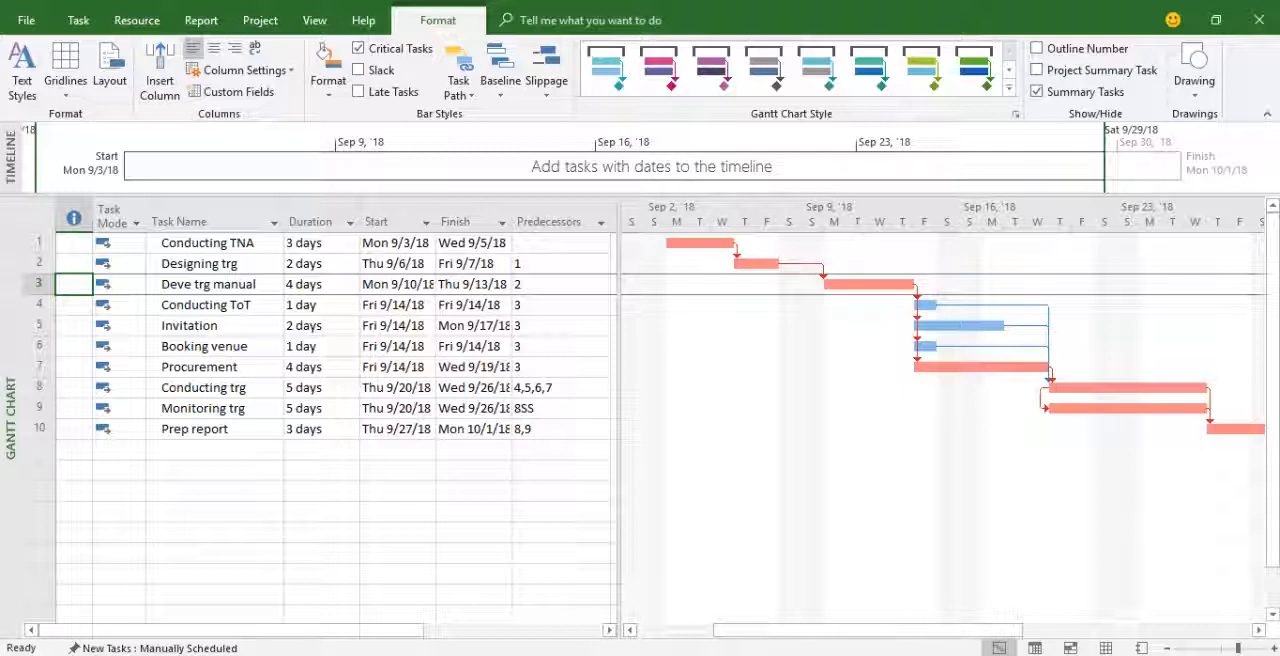
{"action": "mouse_move", "coordinate": [956, 367]}
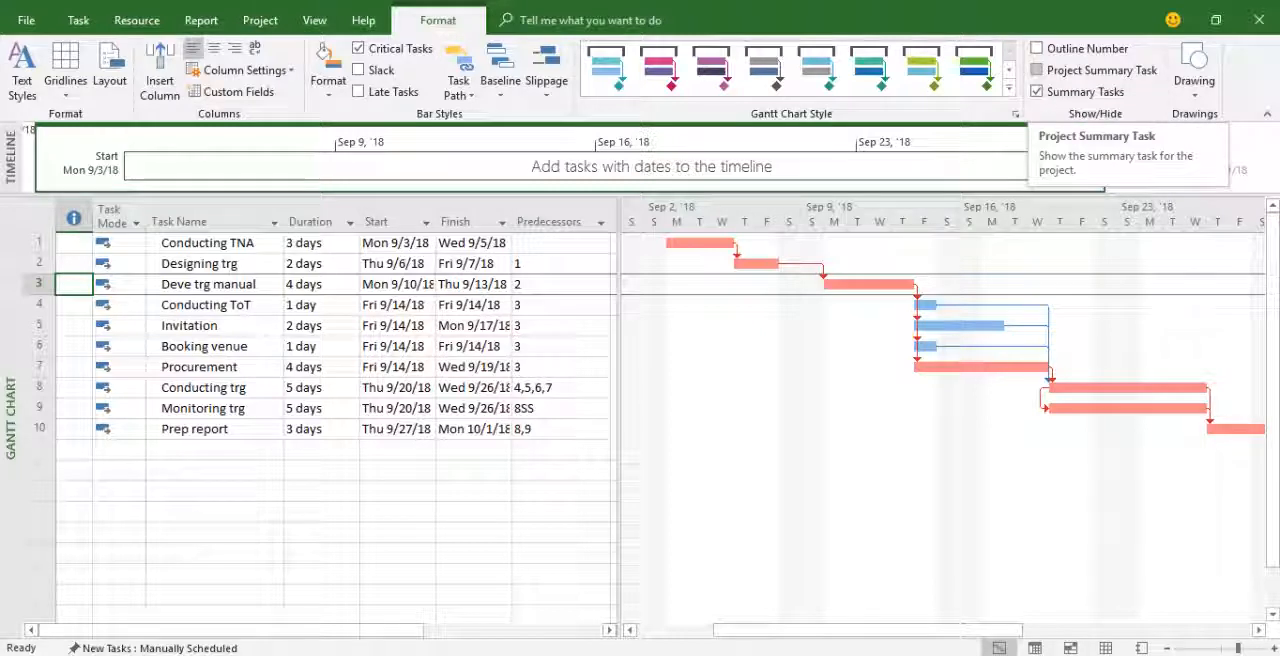
{"action": "left_click", "coordinate": [1037, 70]}
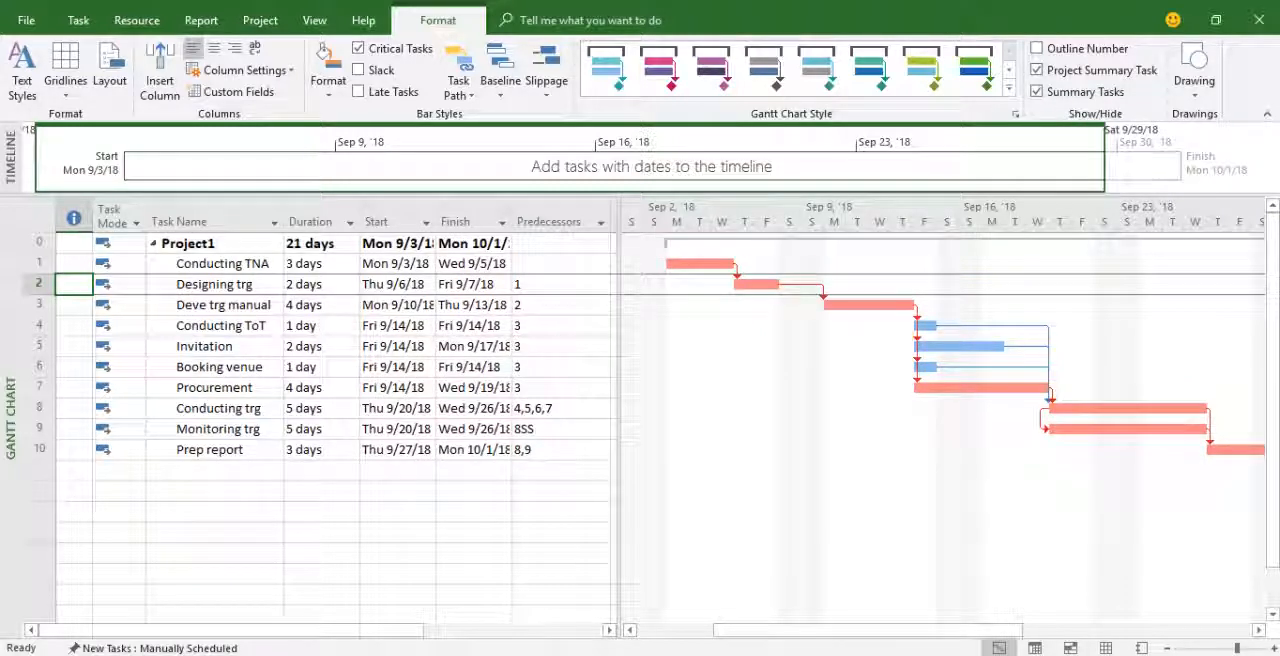